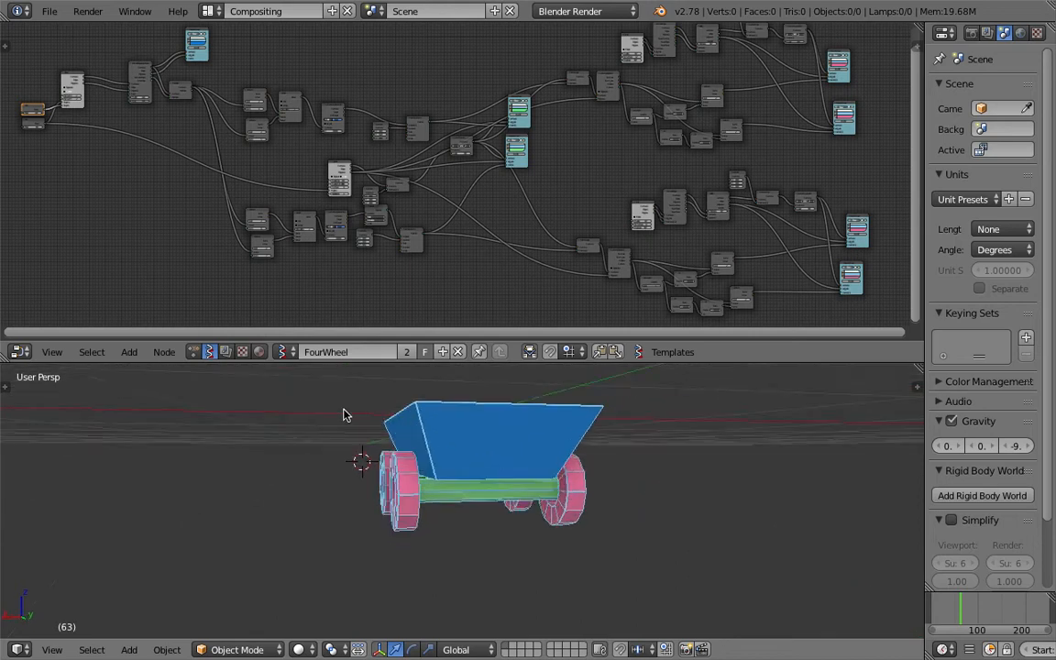
Try different cart proportions with the two Float nodes, ending at 1.72 for Step Y and 0.70 for Step X
scroll(399, 474, up, 2)
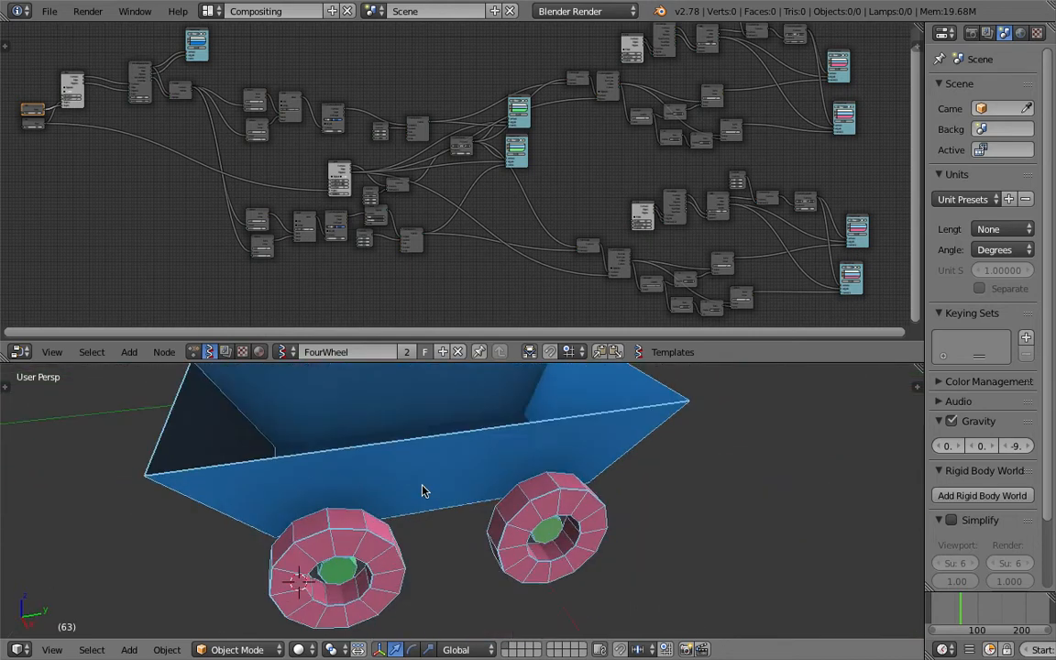
middle_drag(450, 408, 445, 438)
scroll(371, 199, down, 2)
scroll(366, 197, up, 6)
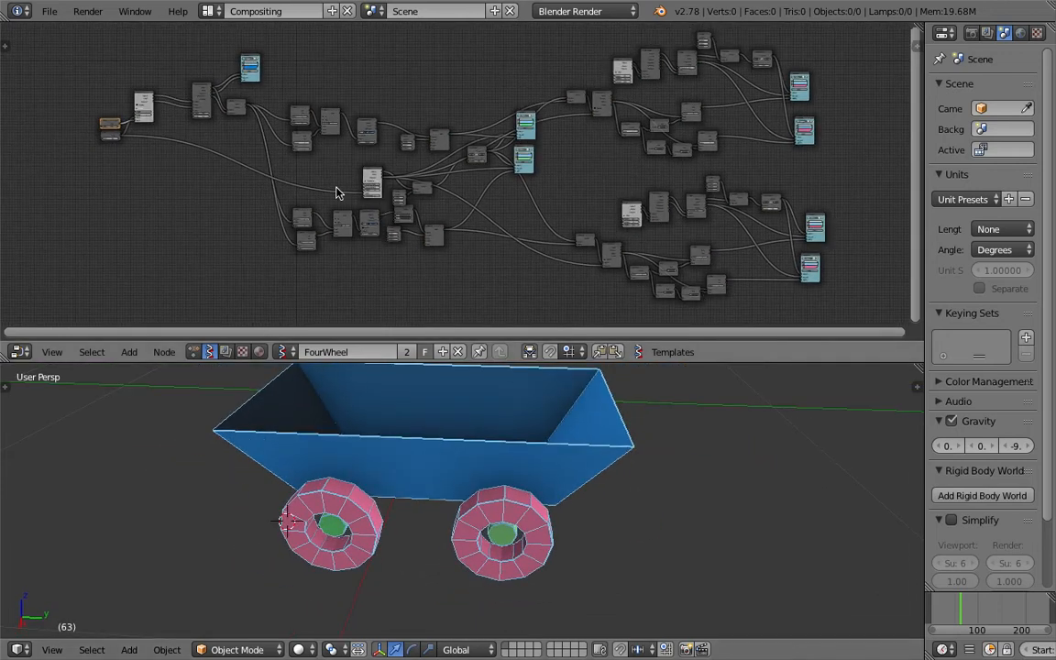
middle_drag(213, 147, 474, 214)
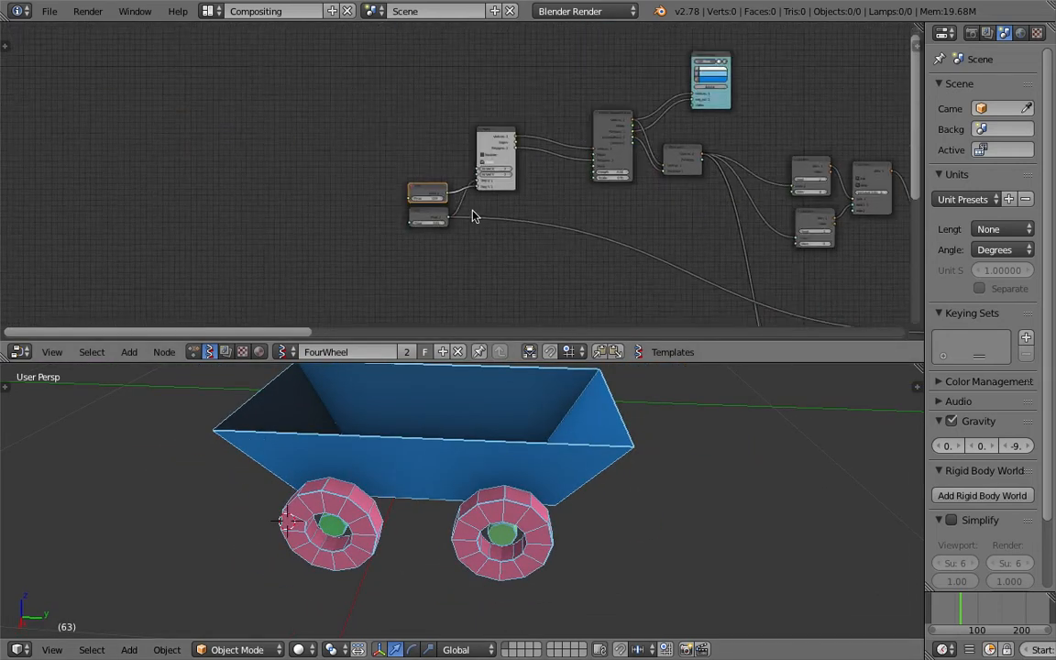
scroll(376, 200, up, 5)
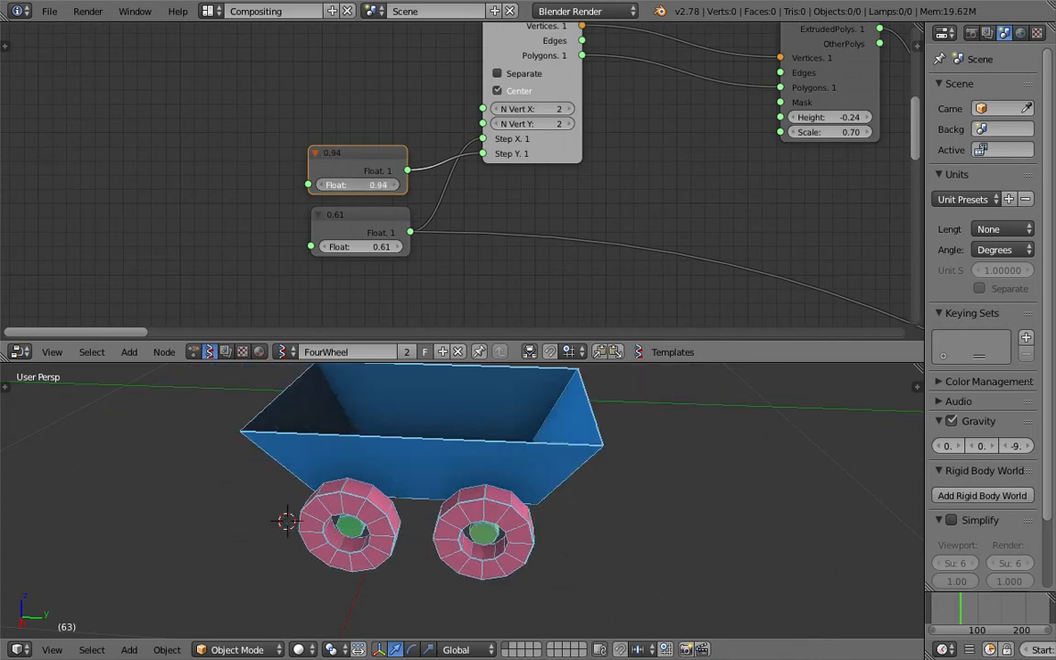
middle_drag(440, 464, 544, 452)
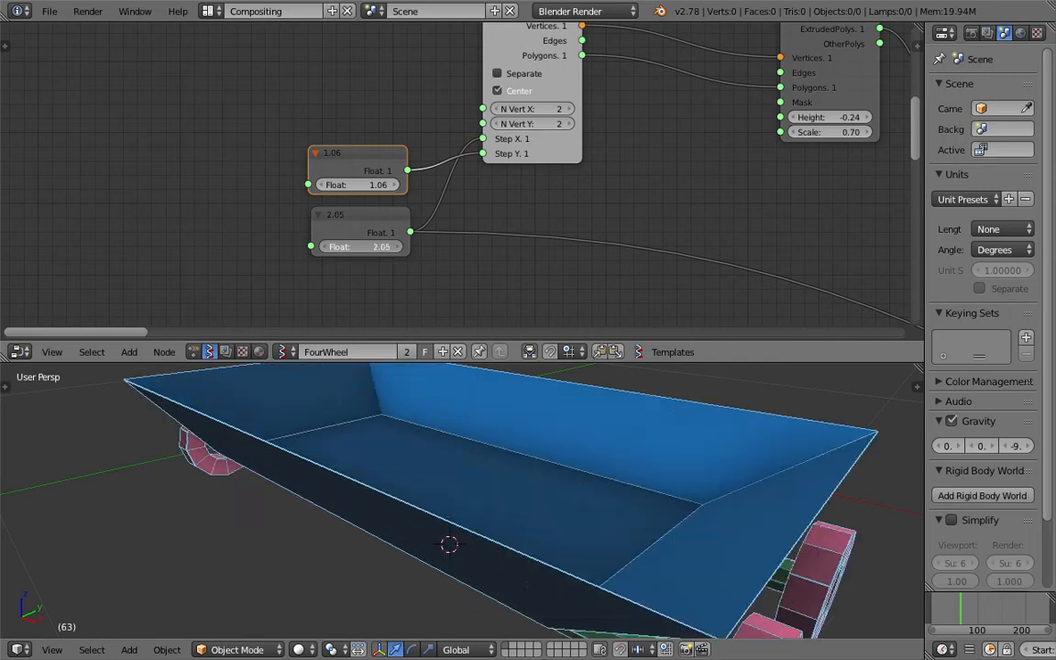
drag(366, 246, 334, 246)
middle_drag(521, 466, 422, 431)
drag(359, 186, 419, 185)
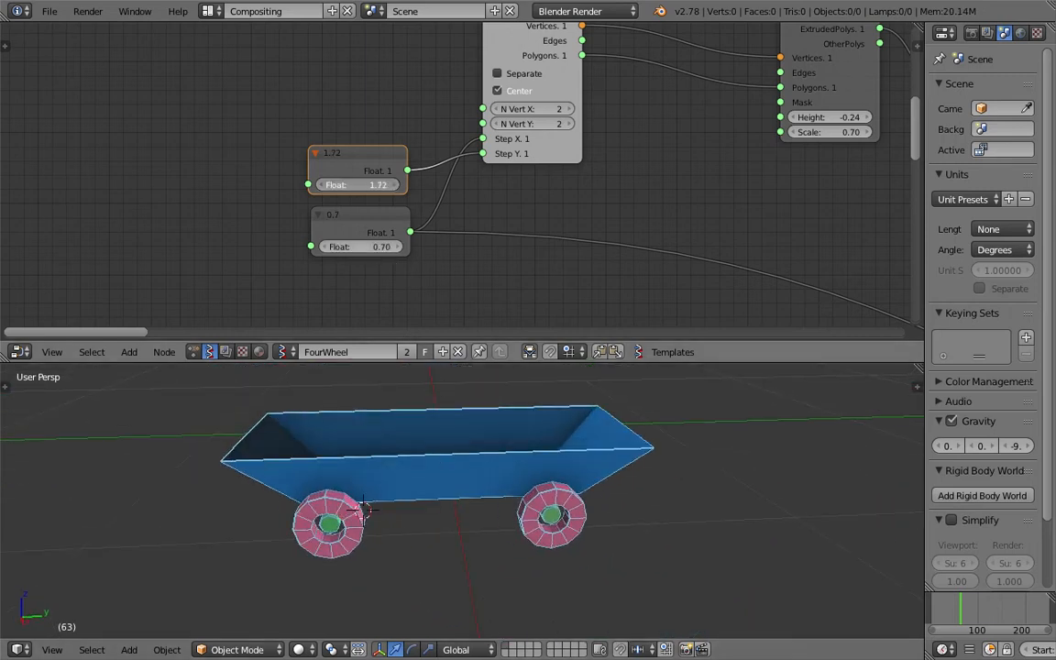
Set the Float node feeding the Plane's Step X to 0.61 and the one feeding Step Y to 1.36
middle_drag(420, 429, 409, 306)
drag(358, 246, 317, 247)
middle_drag(527, 534, 554, 477)
drag(374, 247, 349, 246)
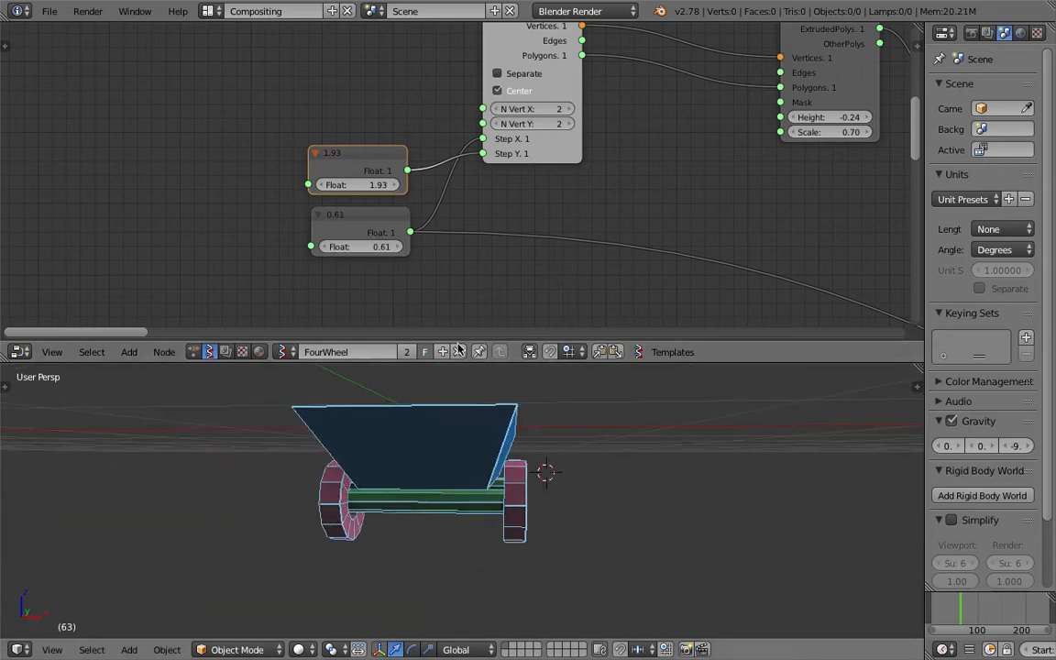
middle_drag(499, 405, 371, 399)
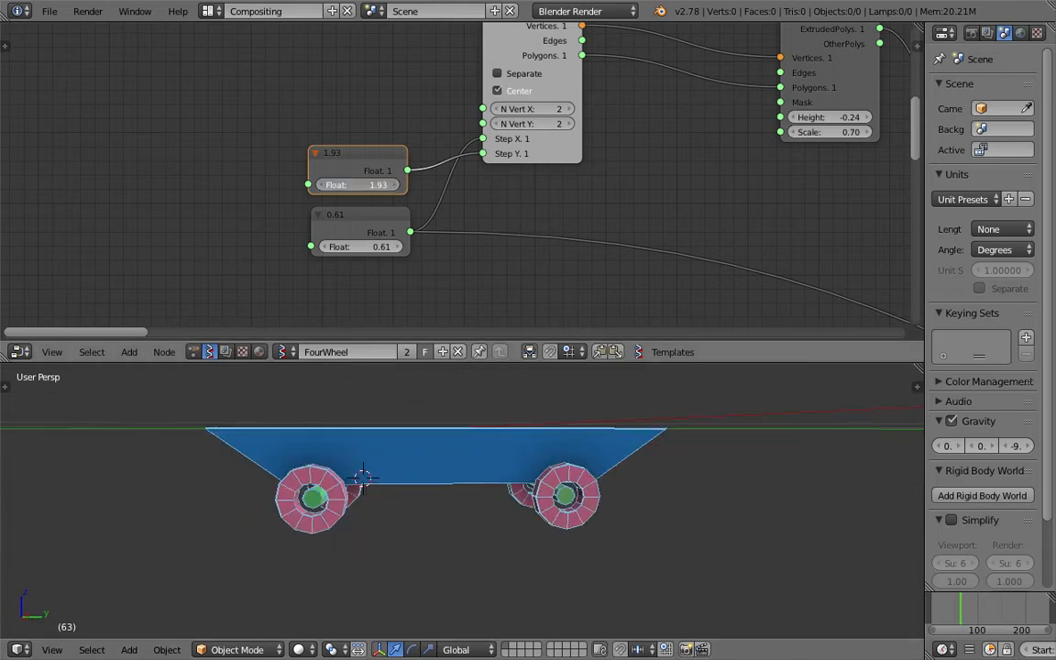
middle_drag(462, 412, 519, 513)
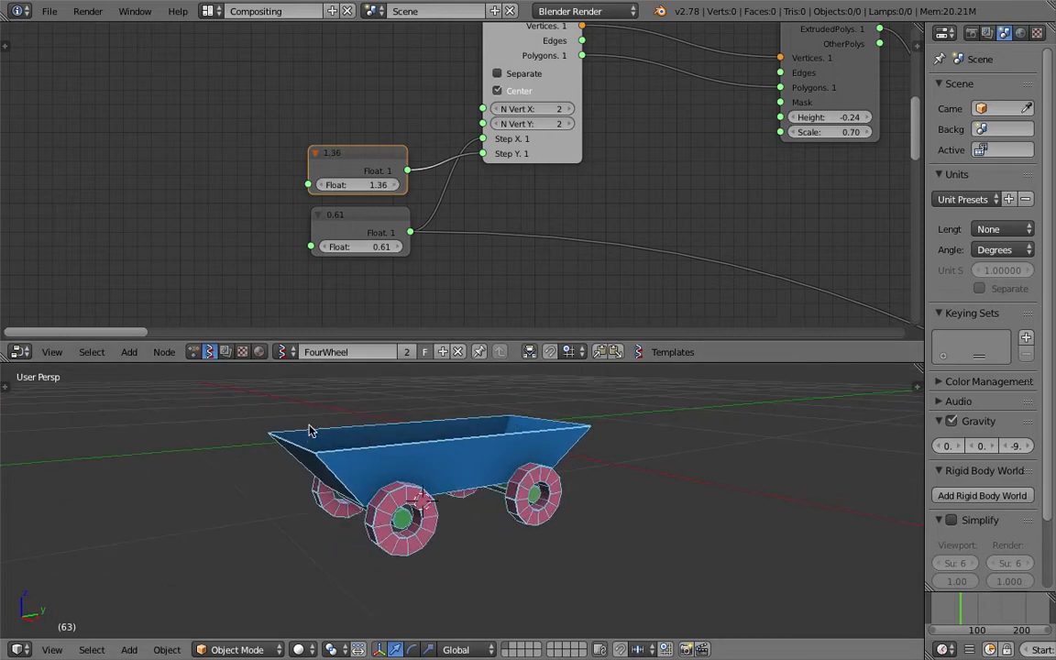
middle_drag(550, 454, 473, 505)
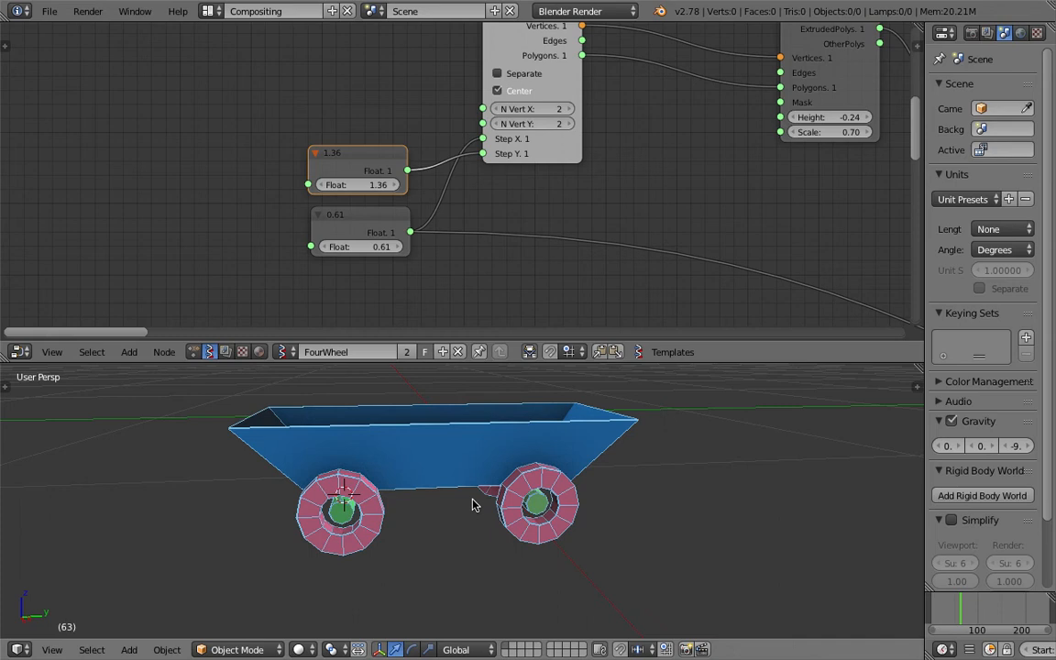
middle_drag(461, 502, 550, 422)
Save the file over the existing version
scroll(625, 184, down, 4)
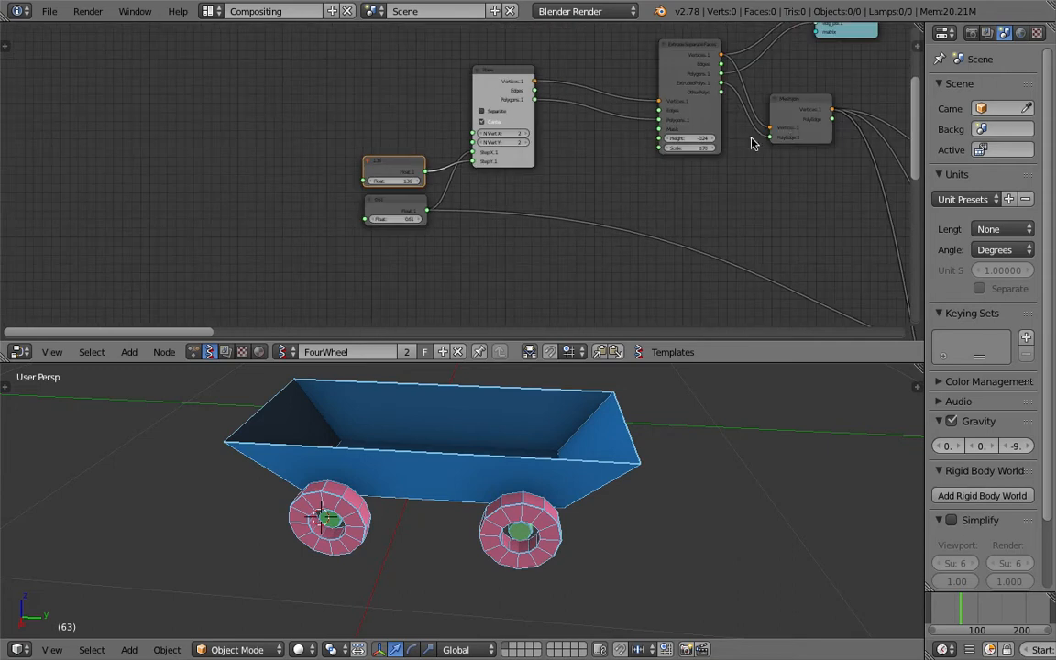
middle_drag(735, 132, 336, 184)
key(ctrl+s)
click(387, 183)
Switch the cart body's Viewer Draw display off and on to check what it draws
middle_drag(393, 131, 415, 203)
scroll(421, 188, up, 2)
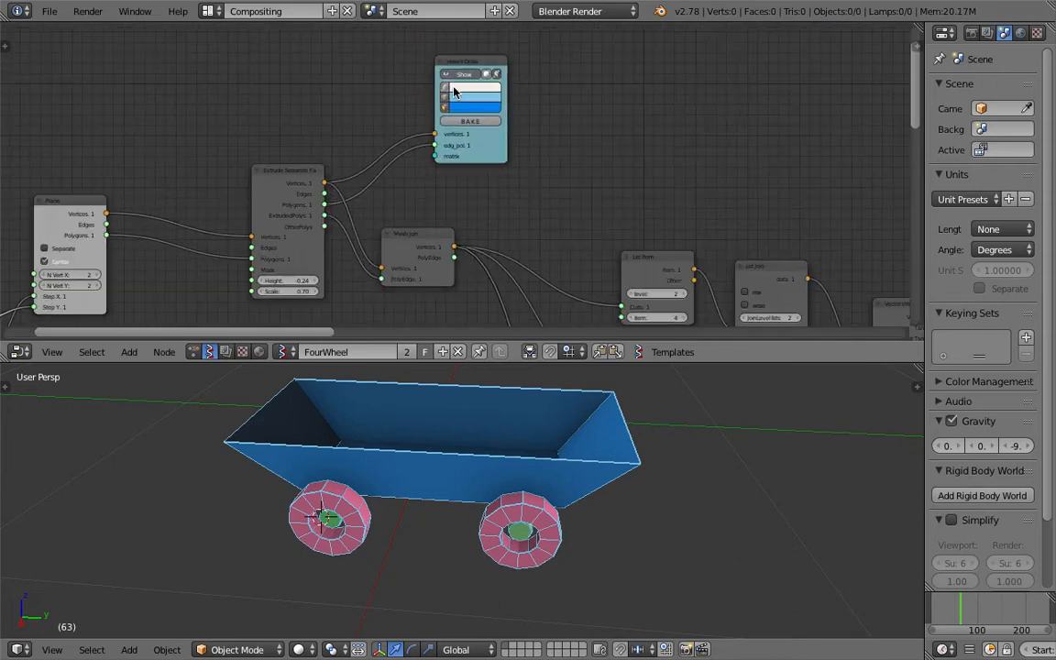
click(460, 77)
click(460, 77)
click(460, 77)
click(460, 77)
Insert a Solidify node between Extrude Separate Faces and the Viewer Draw, linking vertices and polygons through it
drag(489, 151, 671, 130)
middle_drag(421, 96, 434, 129)
key(ctrl+space)
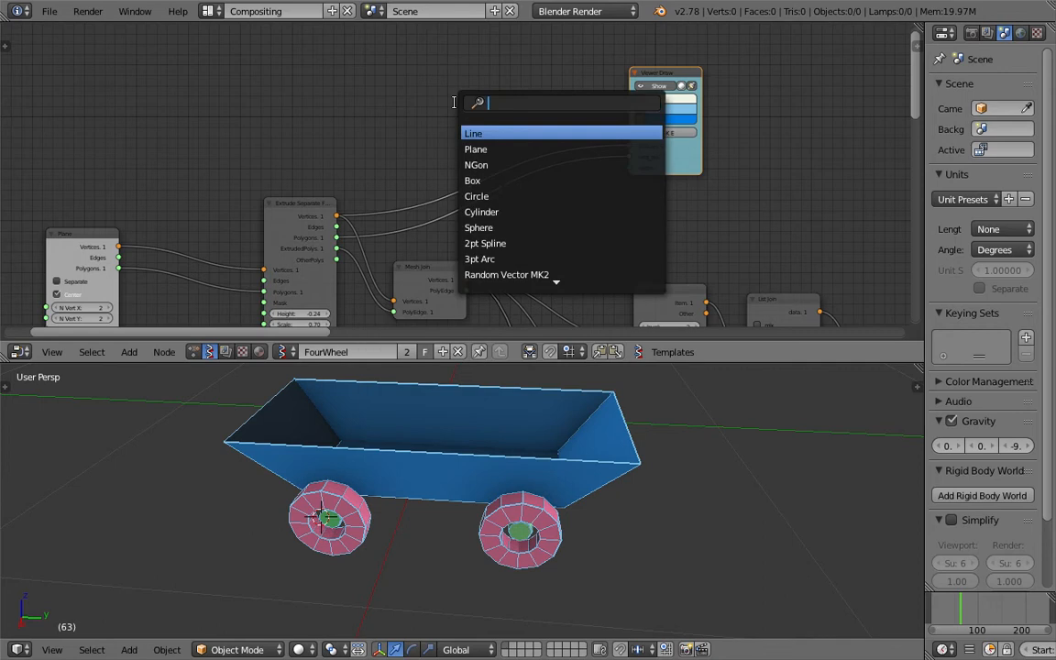
key(Return)
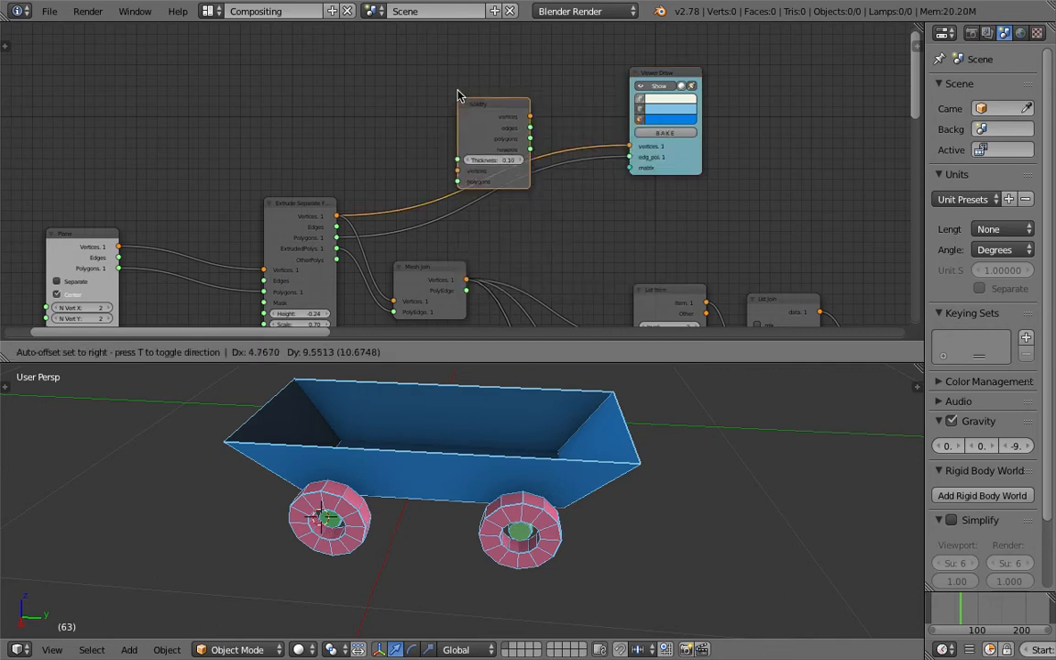
click(438, 57)
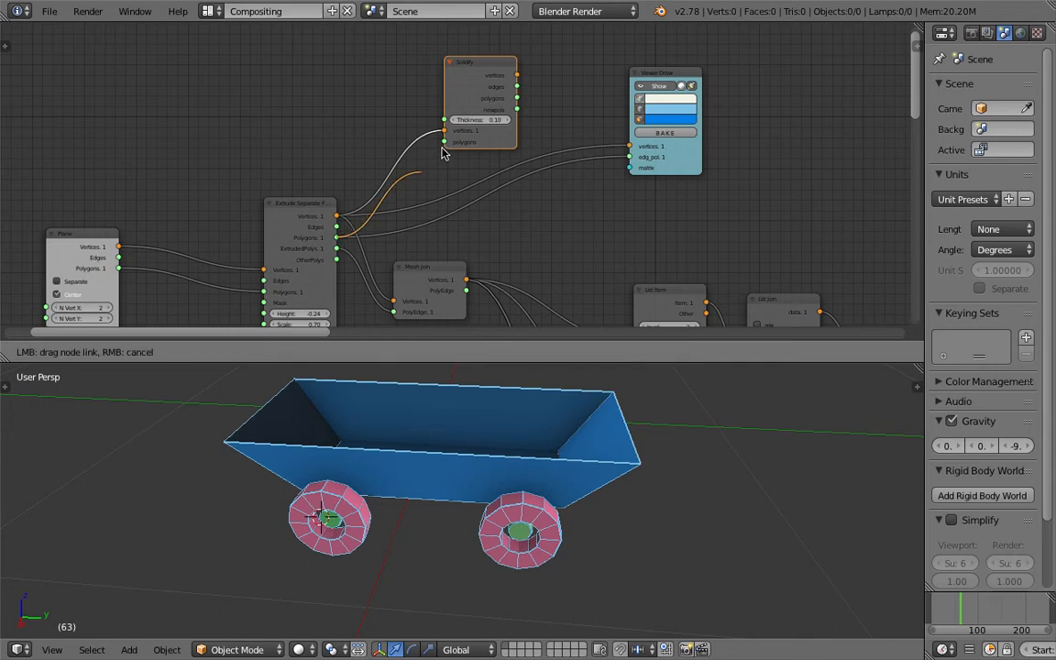
scroll(527, 96, up, 2)
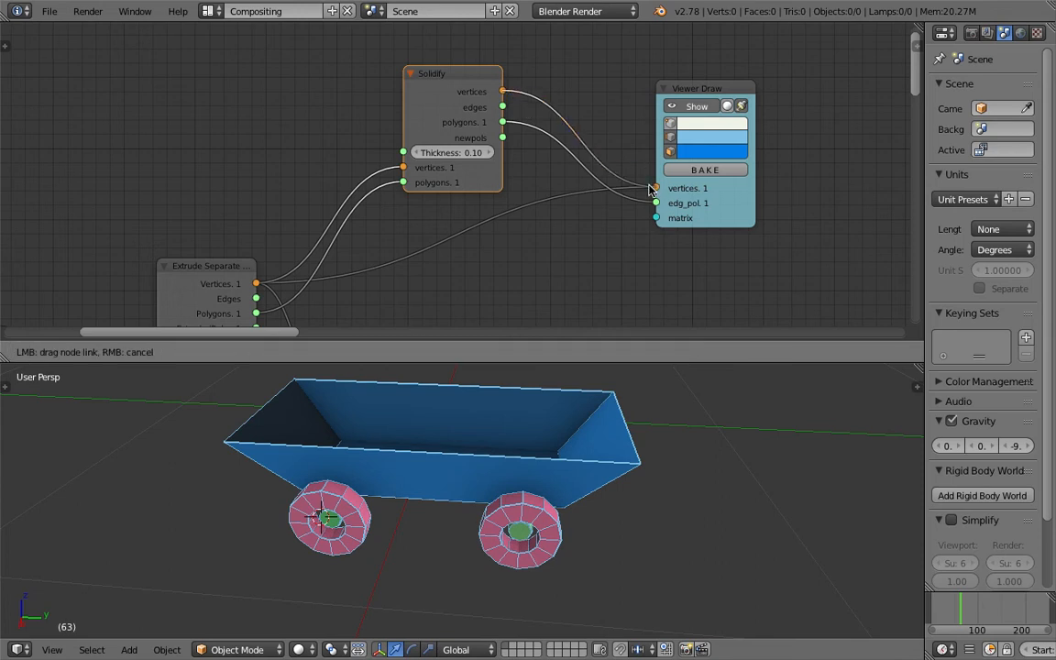
drag(655, 189, 656, 188)
Set the Solidify thickness to -0.02 and save the file
middle_drag(514, 431, 455, 434)
drag(474, 154, 460, 154)
middle_drag(587, 417, 519, 437)
drag(463, 154, 460, 154)
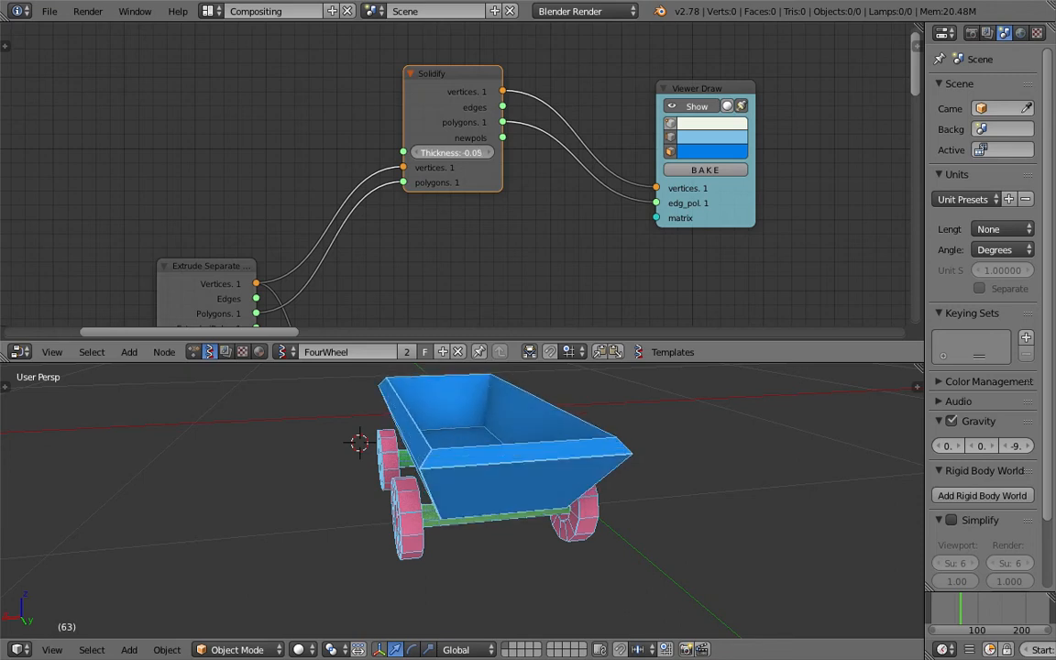
middle_drag(562, 392, 709, 484)
key(ctrl+s)
click(708, 484)
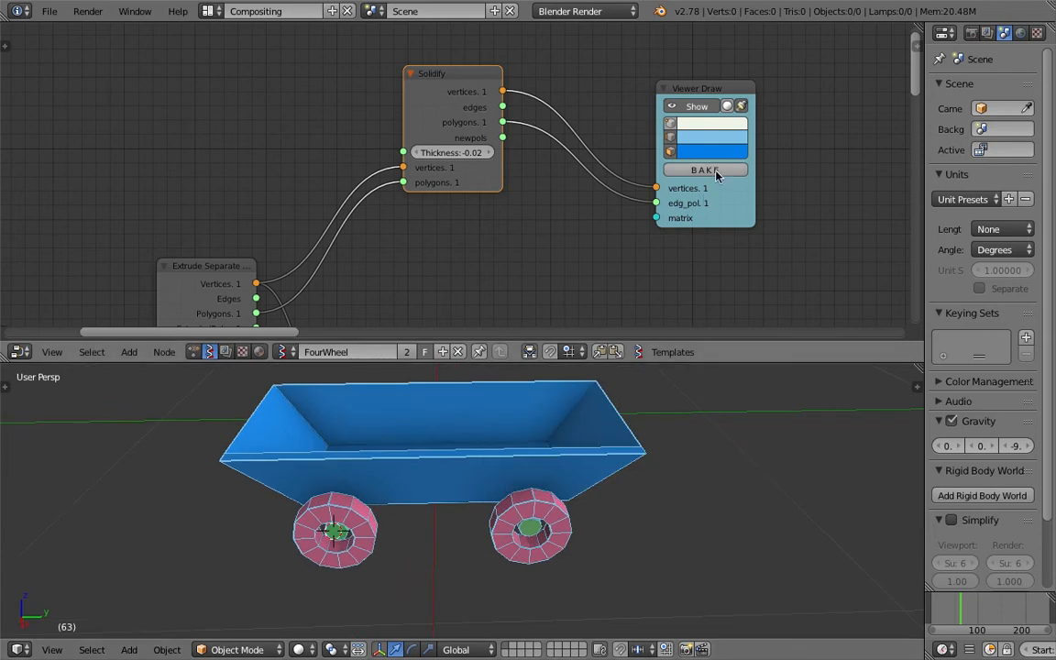
Bake the cart body into a mesh and move it about 1.5 units along the Y axis, beside the cart
right_click(575, 464)
scroll(574, 466, down, 3)
middle_drag(575, 466, 504, 473)
key(g)
key(y)
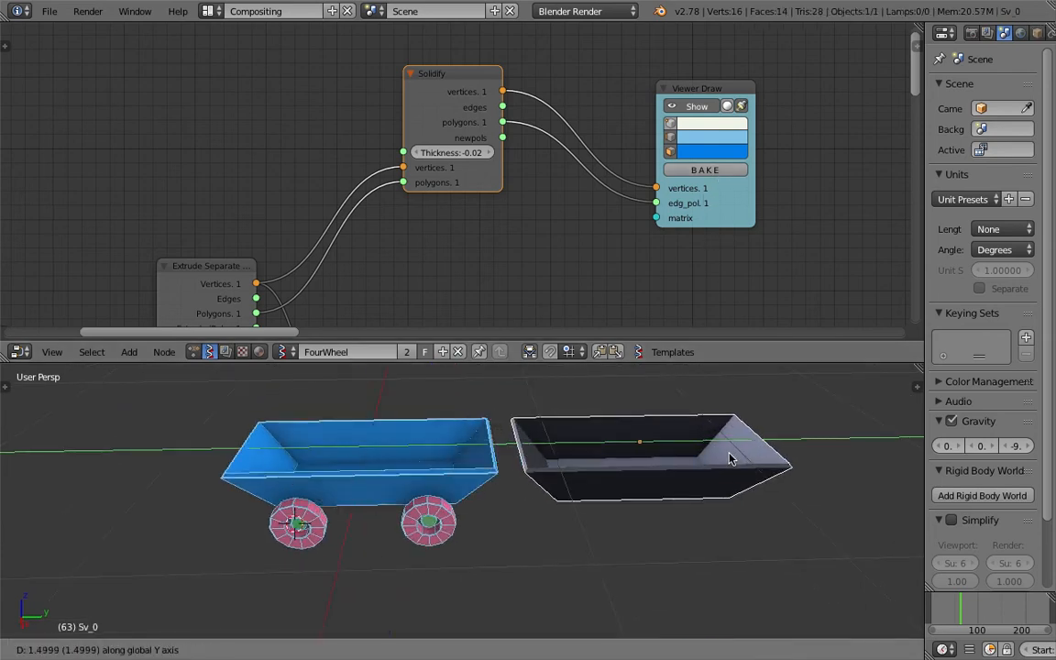
click(740, 457)
middle_drag(676, 436, 973, 389)
Show the 3D view's shading properties and enable Backface Culling to inspect the baked mesh
key(n)
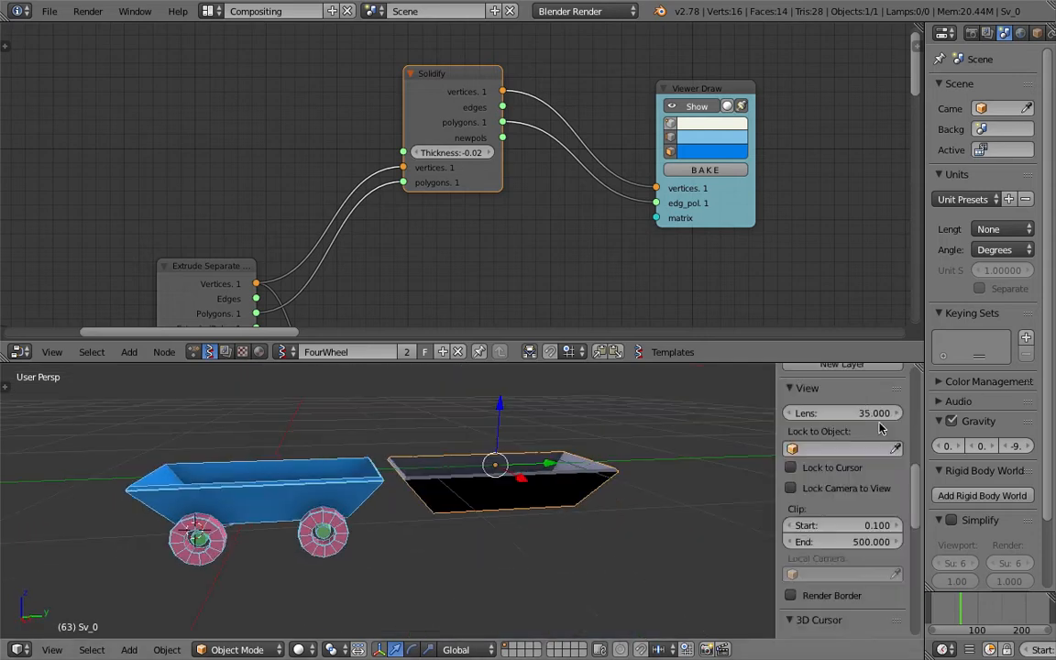
scroll(820, 445, down, 5)
click(813, 439)
click(820, 446)
click(819, 446)
click(819, 445)
scroll(833, 518, down, 3)
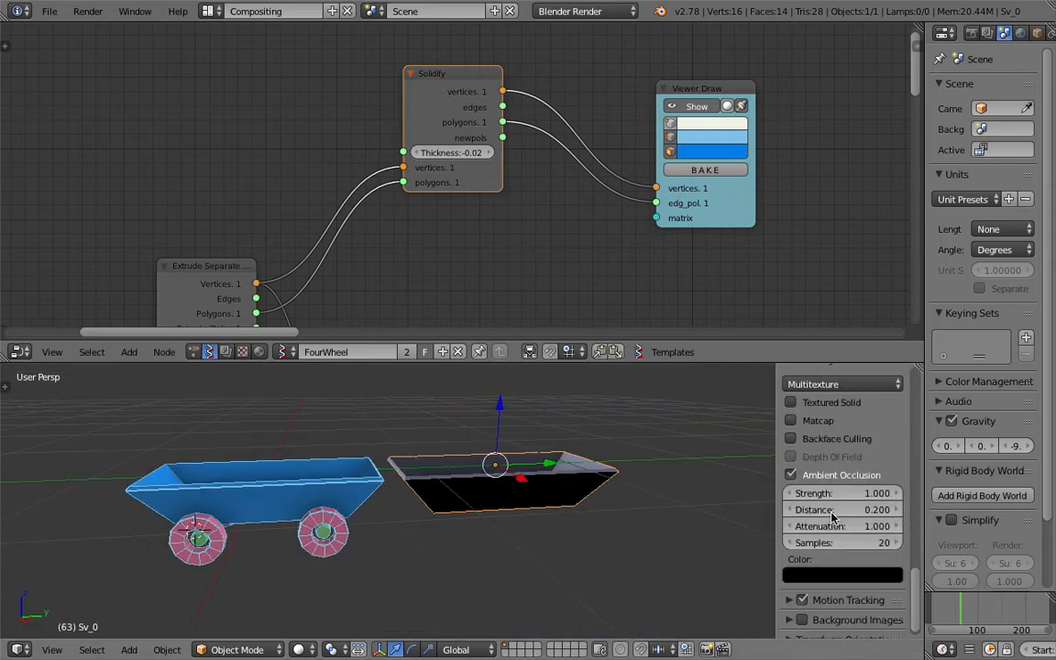
click(821, 440)
Compare the baked mesh's faces with Backface Culling on and off, and delete the mesh
middle_drag(618, 465, 532, 424)
scroll(476, 457, up, 2)
scroll(486, 462, down, 1)
key(z)
key(z)
click(794, 439)
click(794, 440)
middle_drag(596, 454, 581, 484)
click(836, 449)
middle_drag(642, 431, 547, 483)
key(Delete)
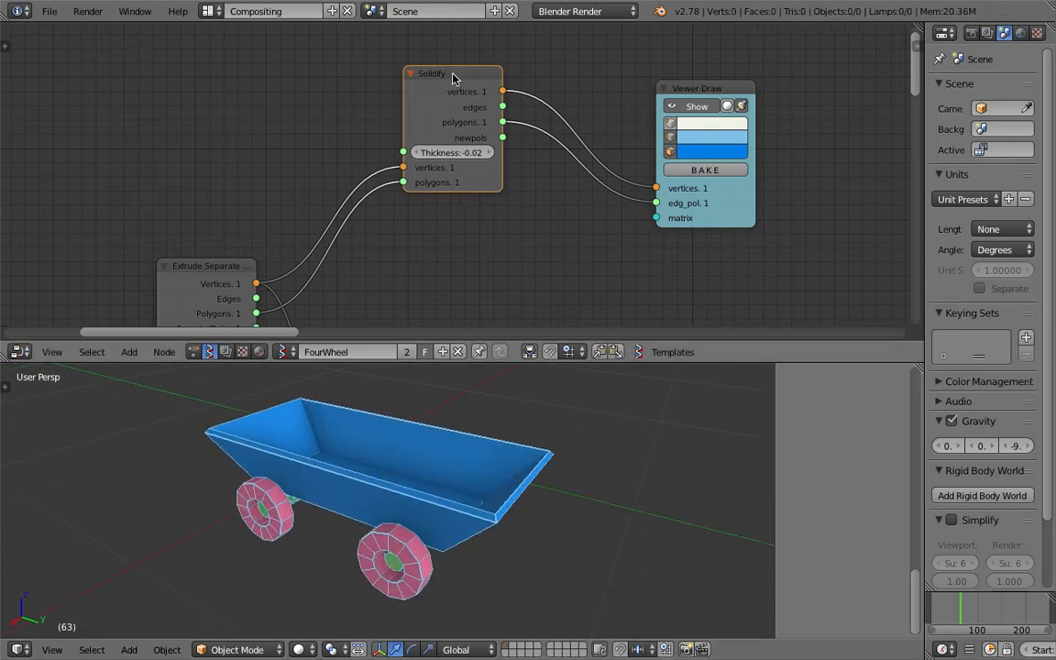
Space out the Solidify and Viewer Draw nodes and add a Recalc normals node between them
drag(452, 79, 429, 105)
drag(716, 88, 787, 88)
middle_drag(585, 77, 511, 94)
key(shift+a)
click(510, 92)
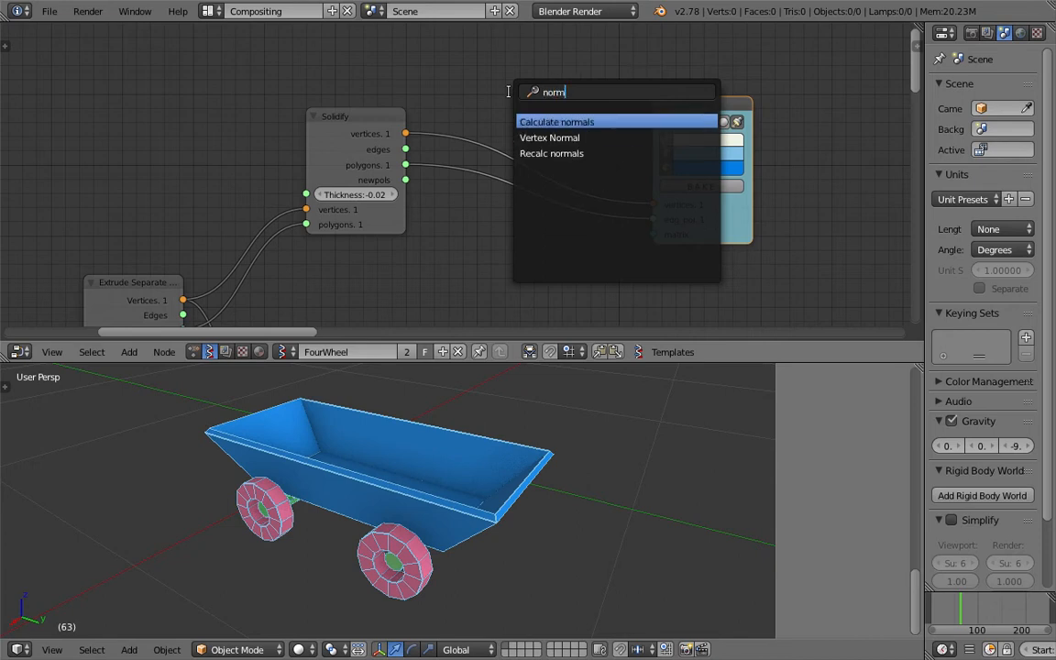
key(Return)
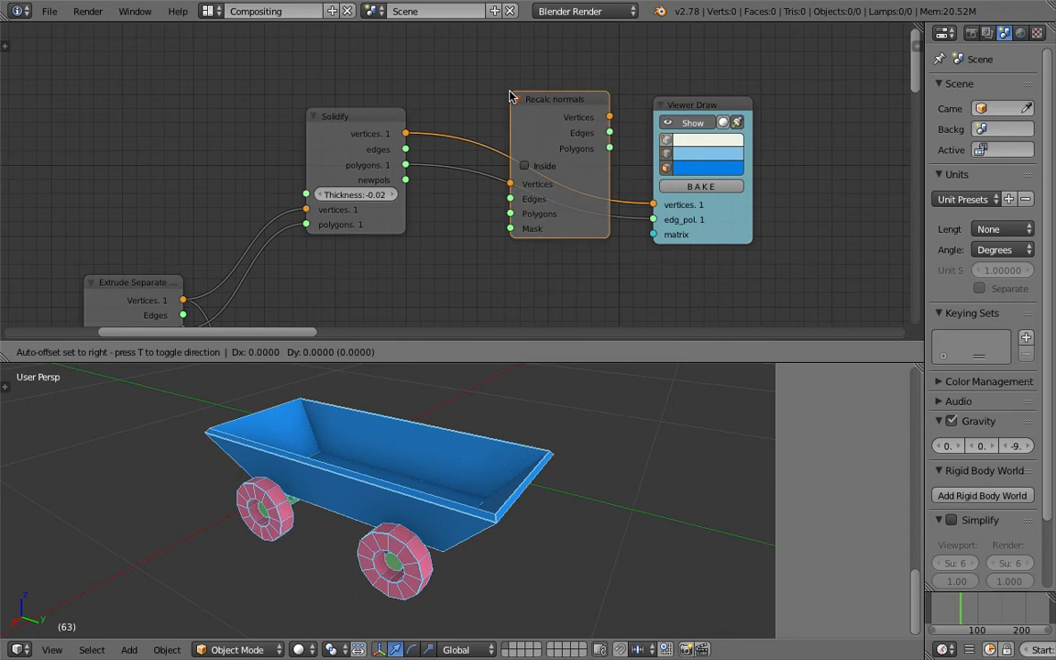
click(487, 79)
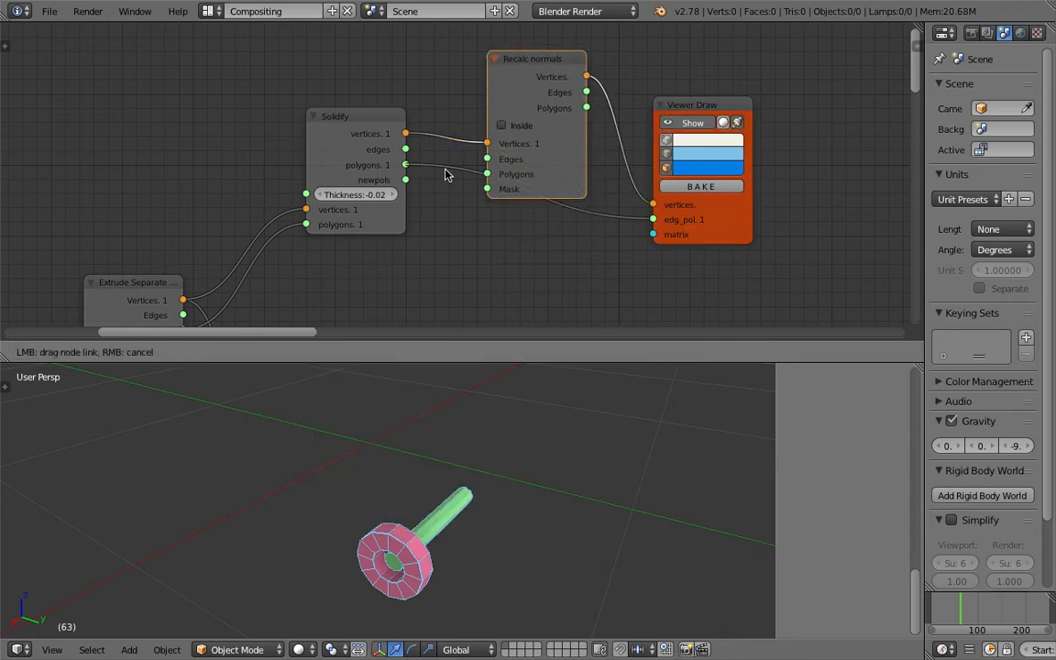
Link vertices and polygons from Solidify through Recalc normals into the Viewer Draw, and save the file
drag(484, 177, 487, 175)
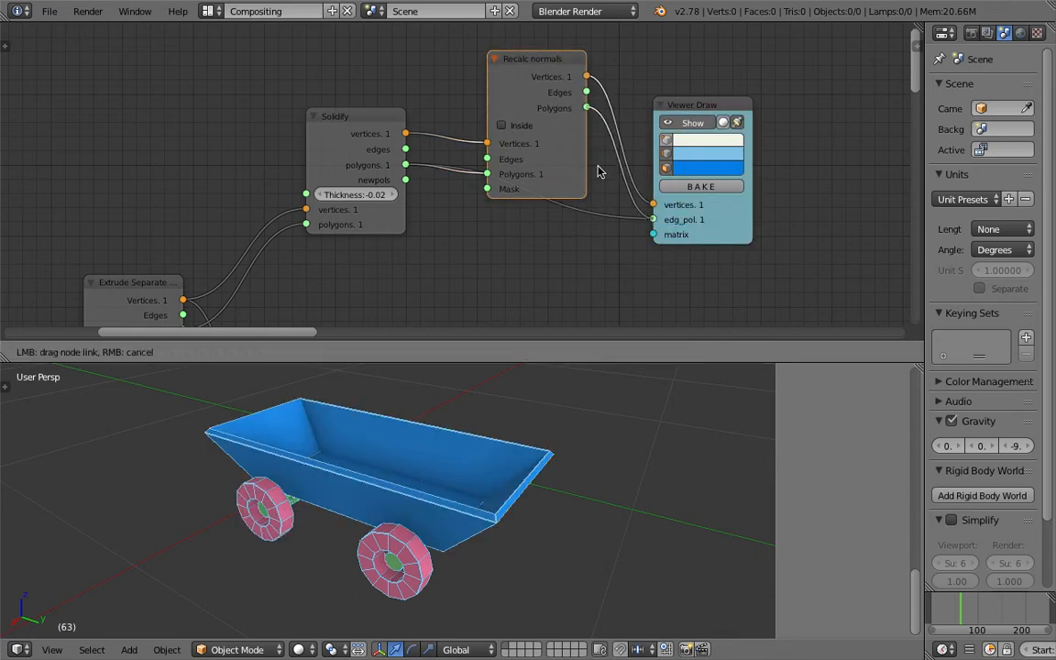
drag(640, 213, 651, 219)
key(ctrl+s)
click(544, 400)
Bake the cart body with the recalculated normals and move the mesh beside the cart
right_click(483, 488)
key(g)
click(647, 450)
middle_drag(648, 450, 557, 463)
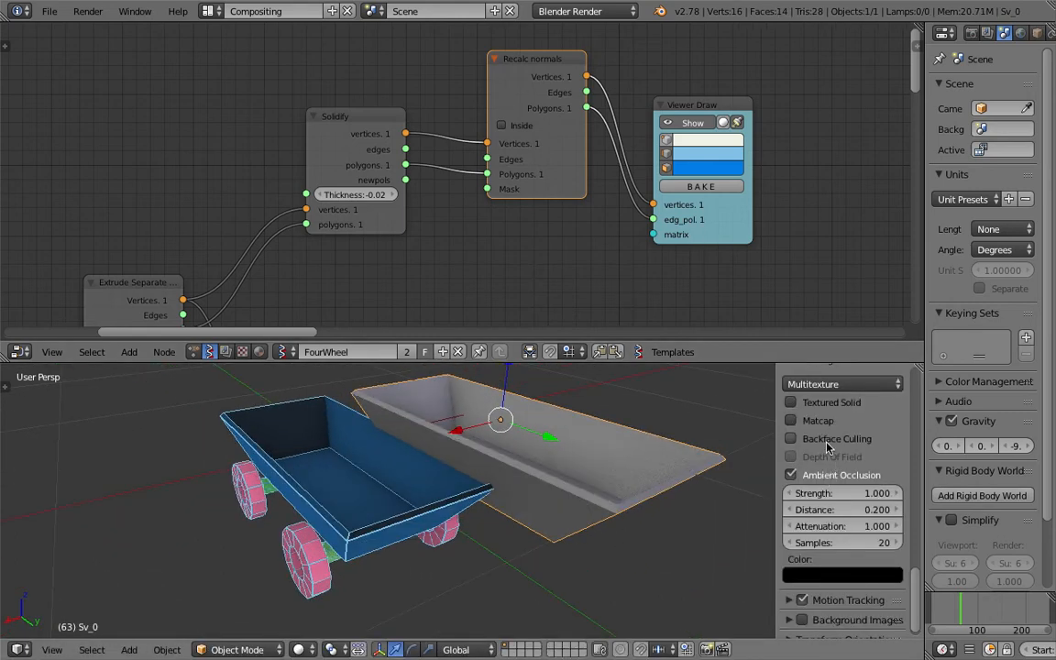
Test the baked mesh with Backface Culling and a level 3 subdivision surface, and delete the mesh
middle_drag(662, 487, 500, 500)
key(ctrl+3)
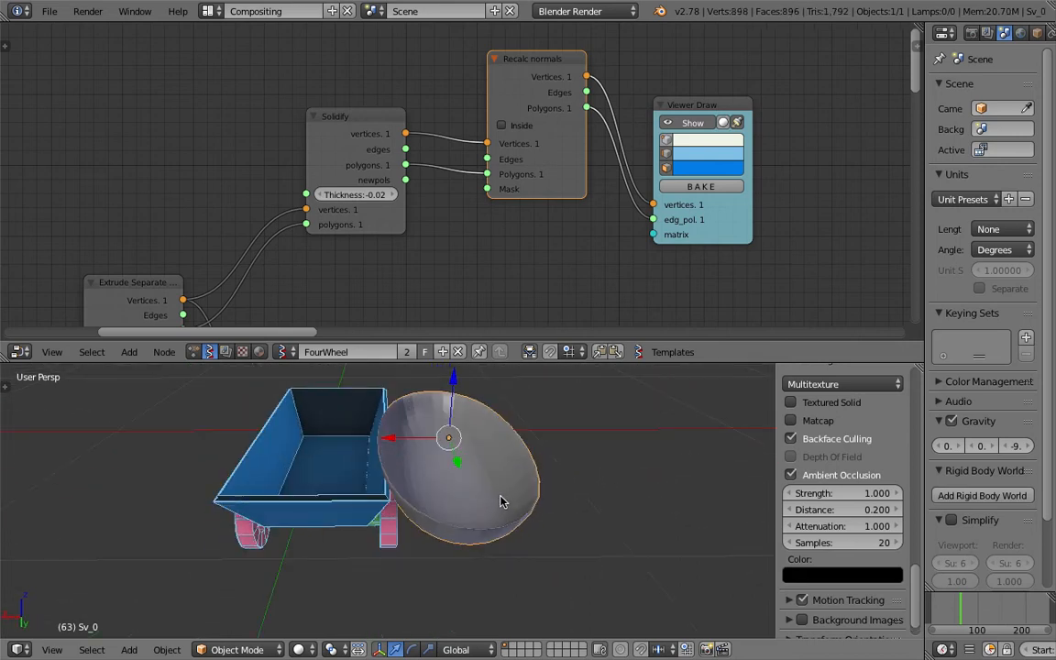
key(Delete)
key(n)
middle_drag(495, 497, 516, 466)
middle_drag(435, 503, 381, 486)
Toggle the display of the Viewer Draw node at the end of the Solidify and Recalc normals chain
scroll(392, 208, down, 3)
middle_drag(393, 208, 422, 173)
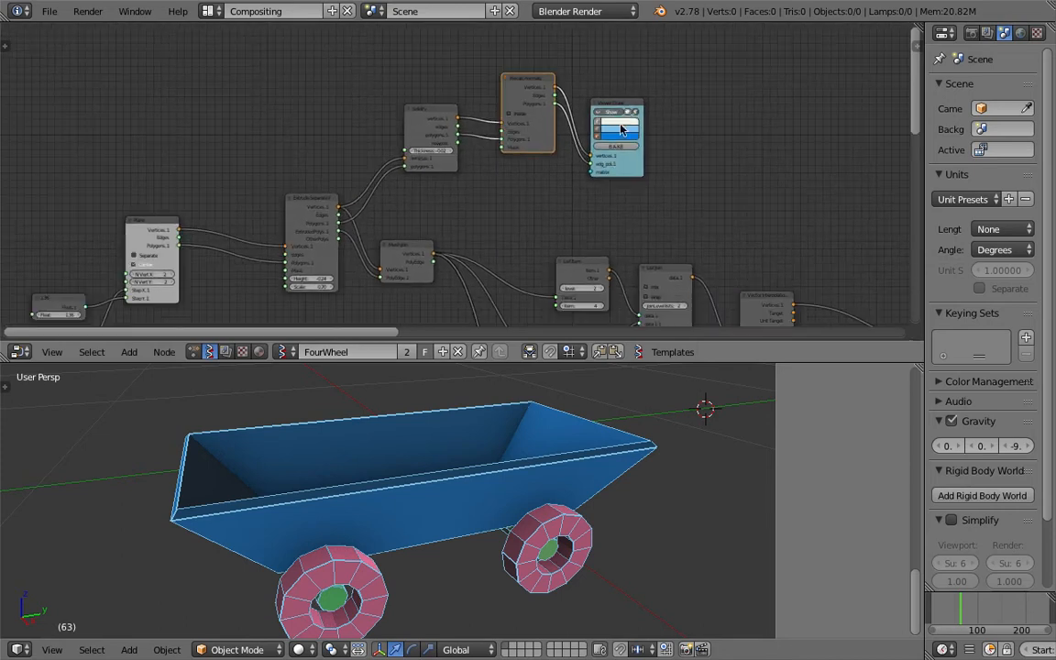
click(617, 112)
click(616, 113)
middle_drag(562, 183, 576, 164)
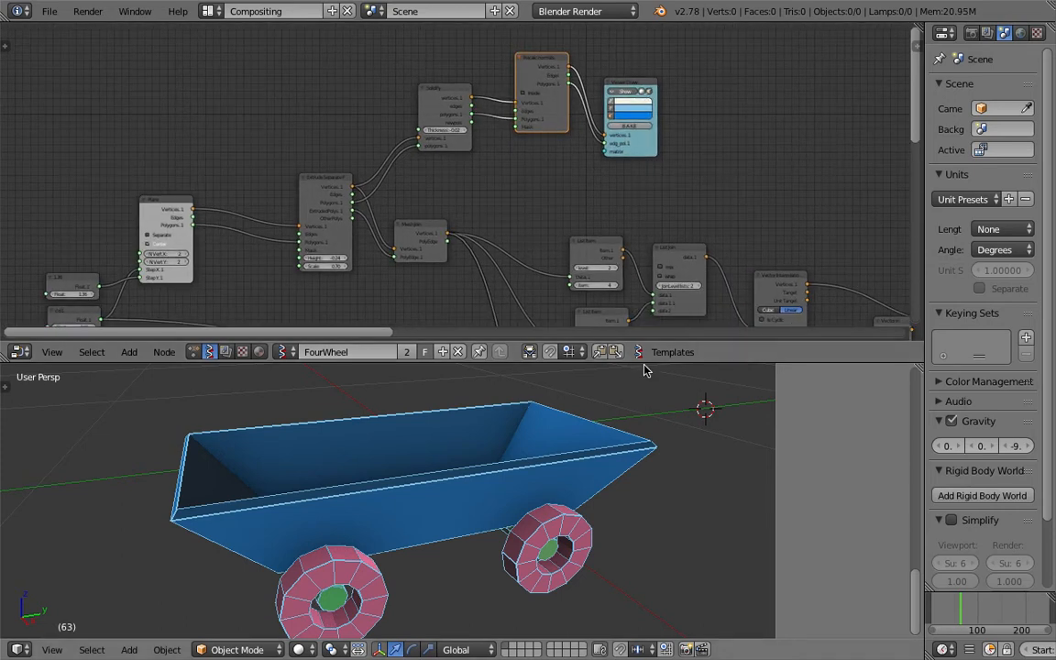
Adjust the split between the node editor and the 3D view to make the 3D view slightly taller, and save the file
drag(644, 363, 650, 482)
middle_drag(290, 294, 372, 202)
middle_drag(381, 573, 450, 496)
key(ctrl+s)
click(439, 548)
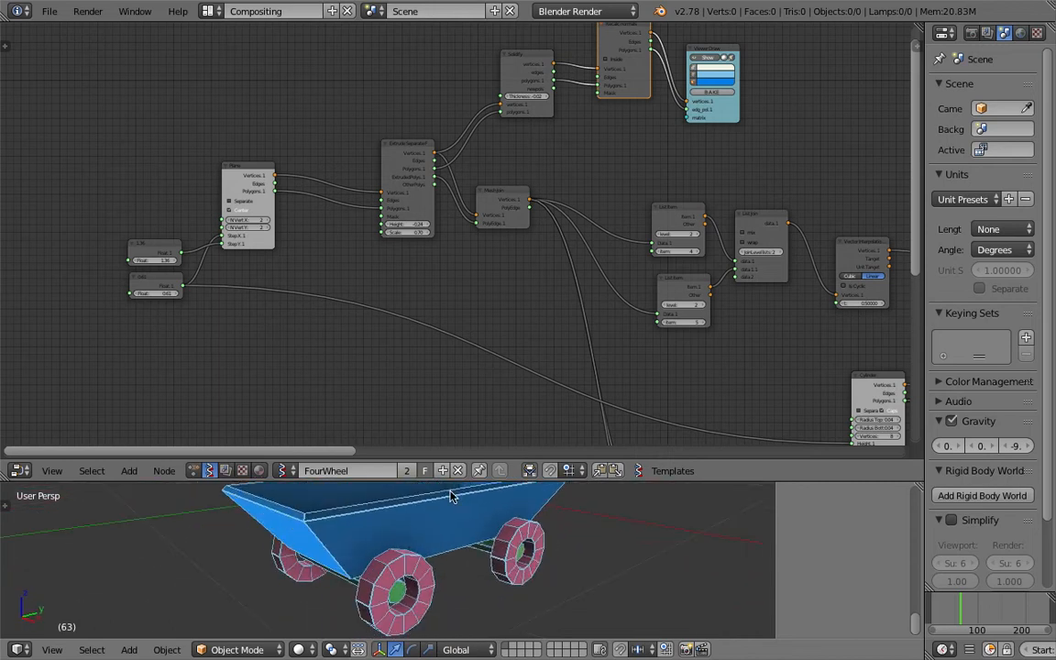
drag(454, 483, 455, 342)
middle_drag(455, 385, 362, 467)
key(ctrl+s)
click(435, 454)
Move the Plane node closer to the Extrude Separate Faces node
scroll(371, 466, up, 3)
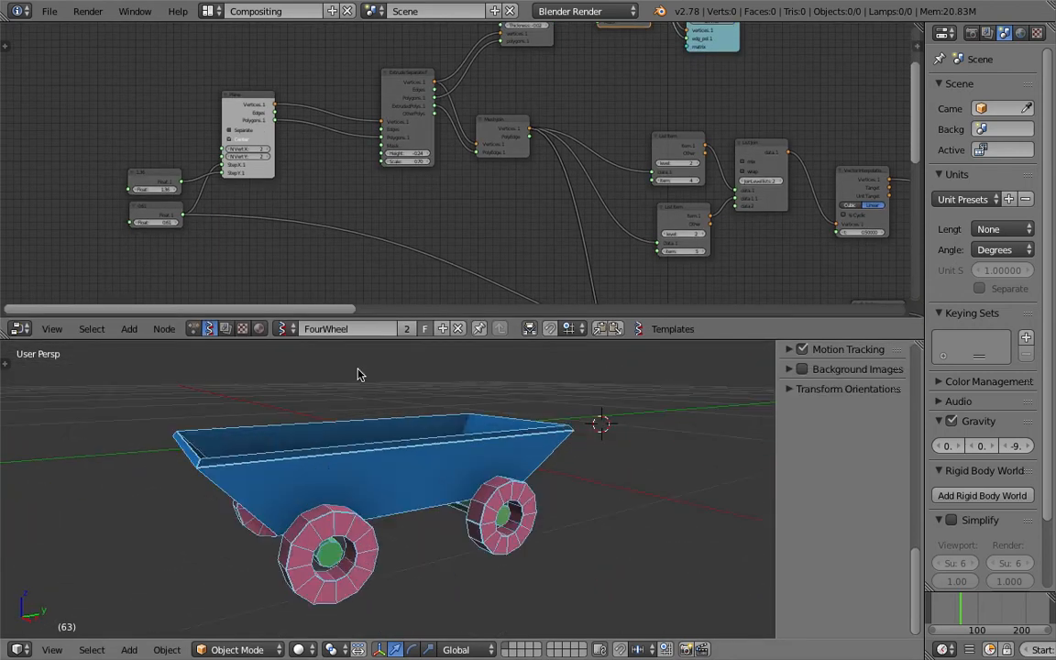
scroll(279, 123, up, 2)
scroll(277, 118, up, 2)
middle_drag(276, 118, 450, 166)
scroll(440, 166, up, 4)
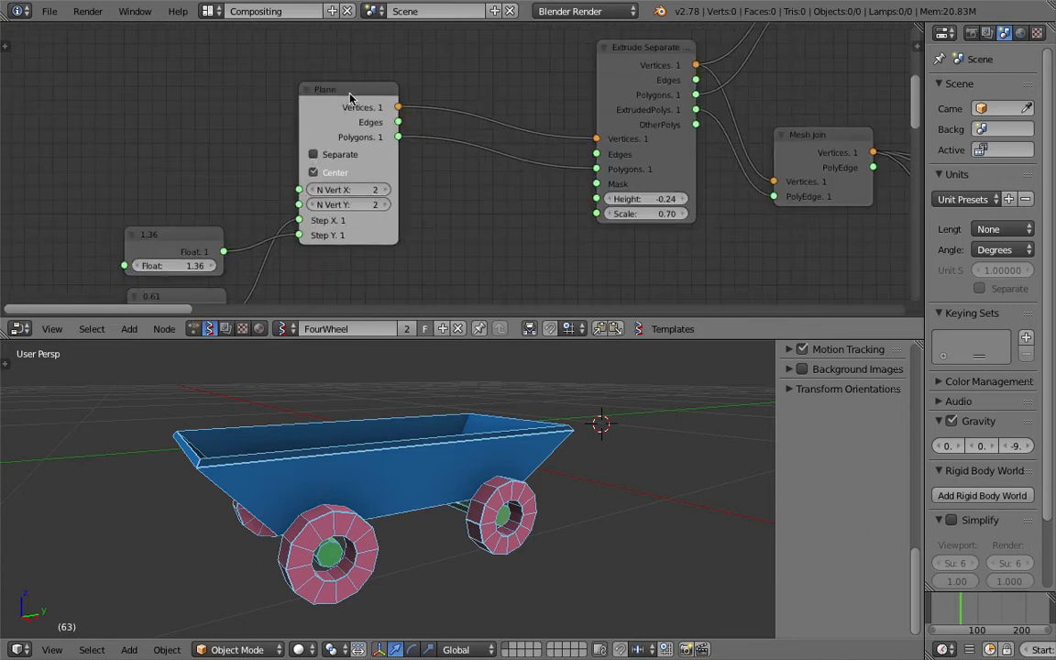
drag(349, 98, 372, 93)
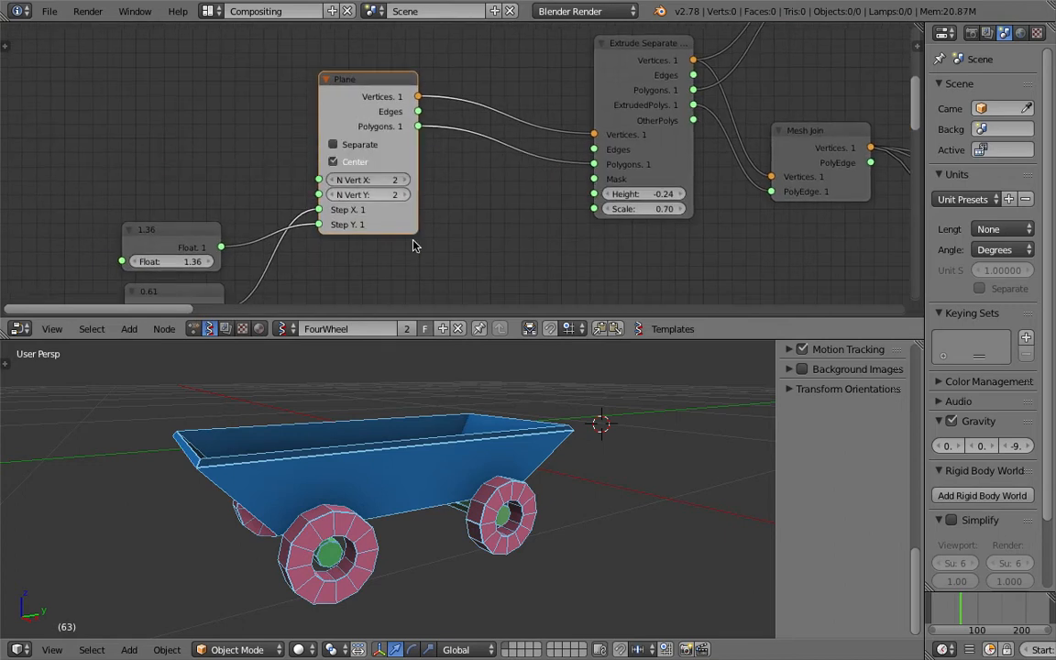
Move the Extrude Separate Faces node closer to the Plane node and widen it to fit its full title
scroll(476, 492, down, 2)
middle_drag(457, 441, 462, 411)
scroll(464, 486, up, 2)
middle_drag(660, 147, 577, 166)
drag(554, 74, 460, 61)
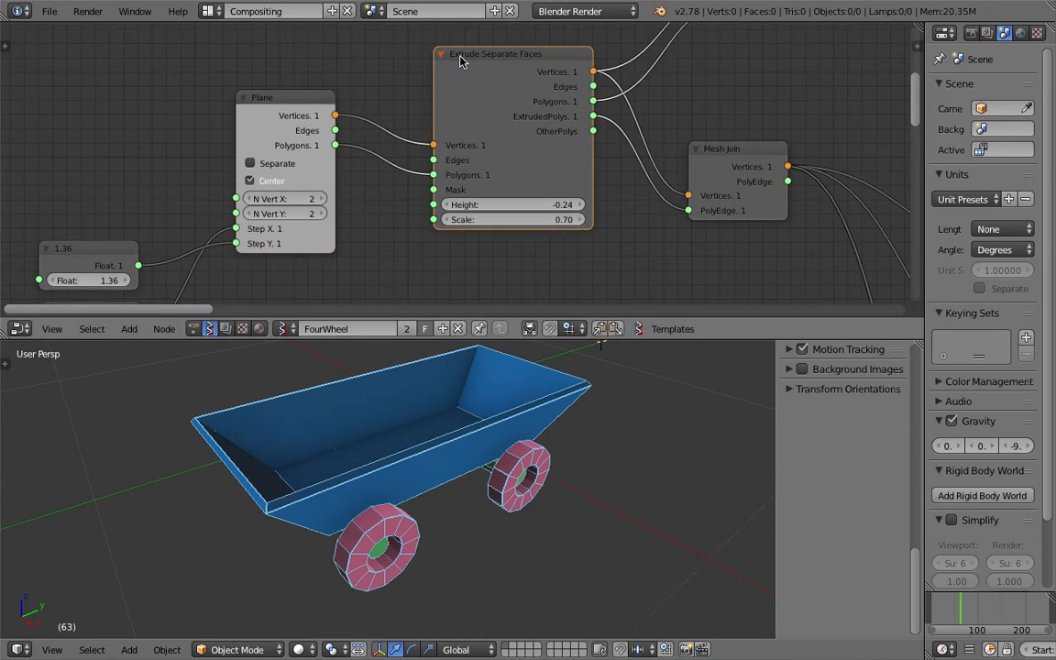
Raise both N Vert X and N Vert Y of the Plane node to 4
middle_drag(368, 146, 370, 128)
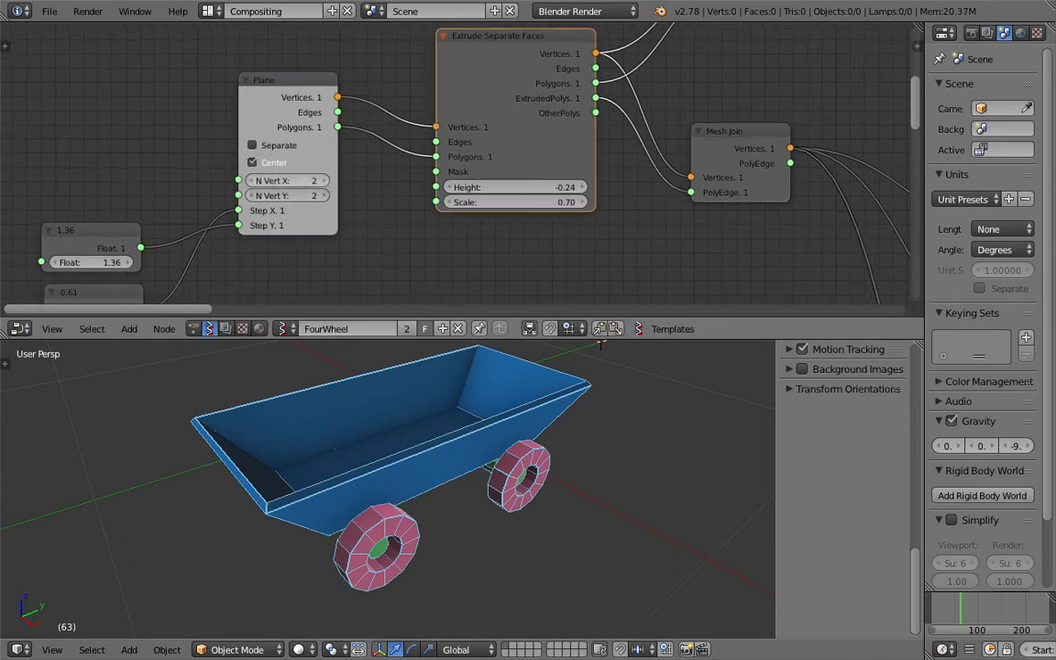
click(325, 181)
click(325, 181)
click(325, 195)
click(325, 196)
middle_drag(521, 460, 422, 465)
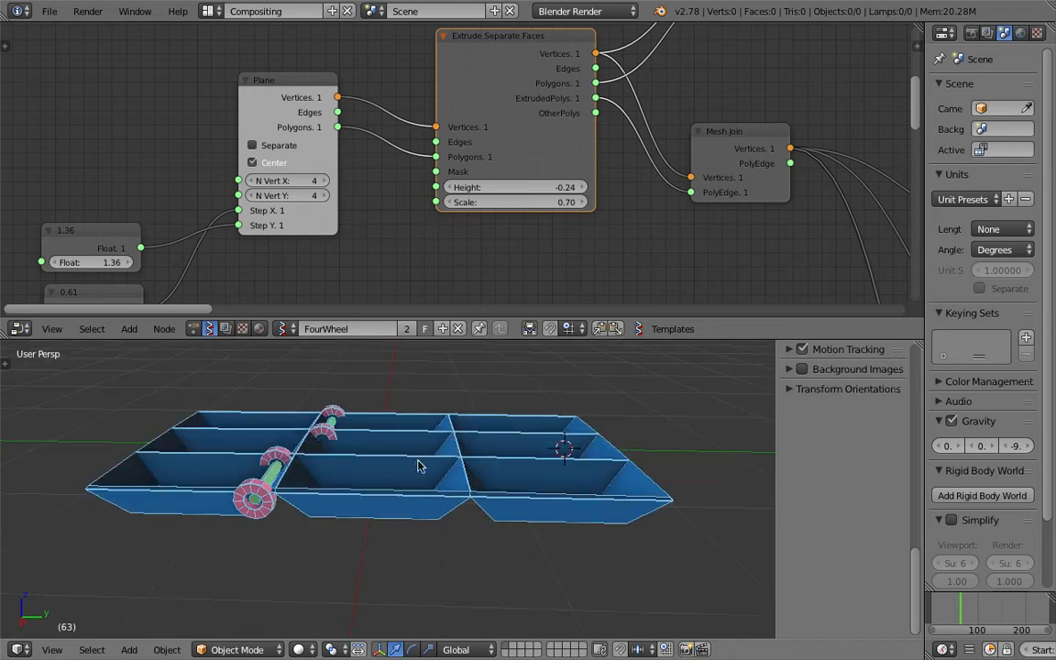
Set N Vert X and N Vert Y of the Plane node back to 2 and save the file
click(257, 182)
click(255, 183)
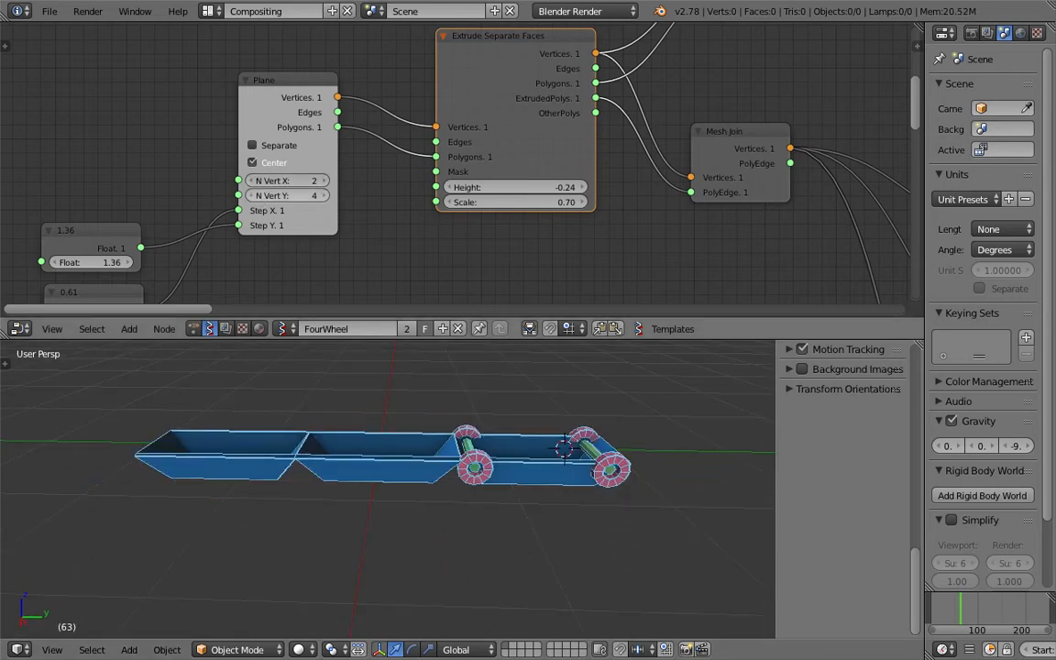
click(255, 197)
click(255, 196)
middle_drag(380, 410, 332, 417)
scroll(432, 447, up, 3)
key(ctrl+s)
click(429, 447)
scroll(403, 451, up, 2)
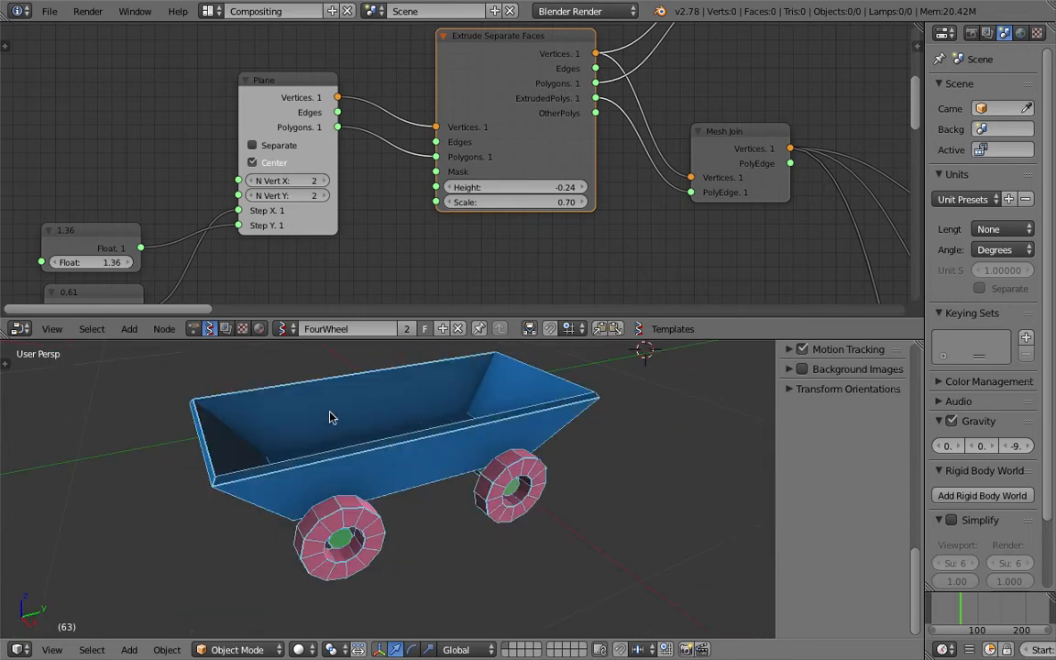
Sketch a rough freehand grid of faces beside the cart with the grease pencil
middle_drag(461, 405, 454, 455)
scroll(550, 458, down, 4)
key(d)
drag(430, 421, 470, 408)
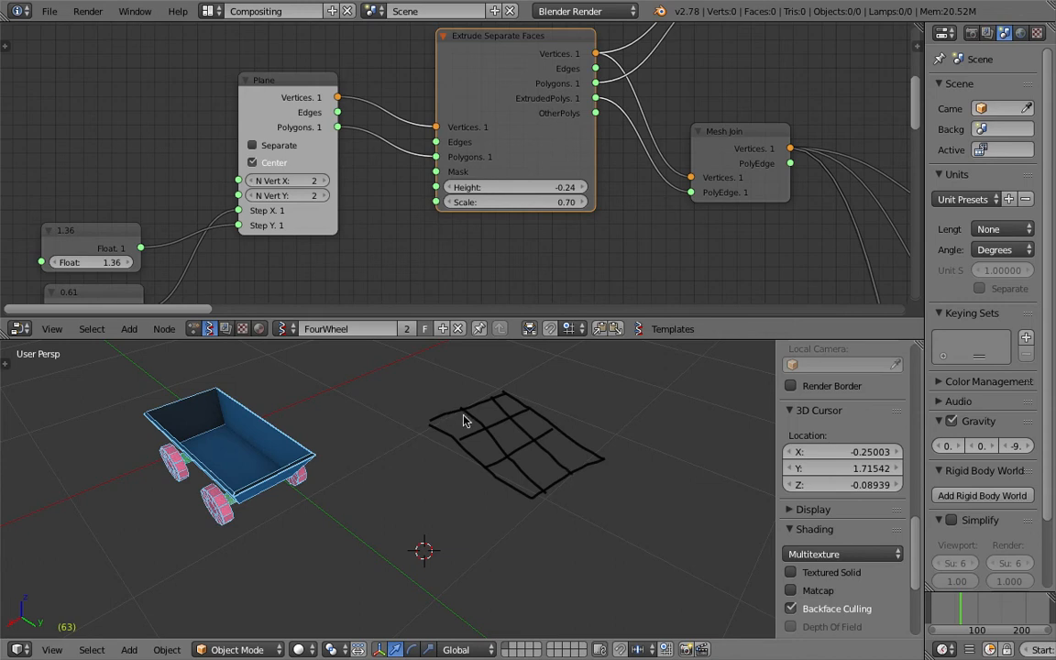
Delete the grease pencil grid sketch from the 3D view and save the file
middle_drag(535, 449, 470, 428)
middle_drag(435, 392, 738, 454)
scroll(788, 511, down, 2)
click(823, 444)
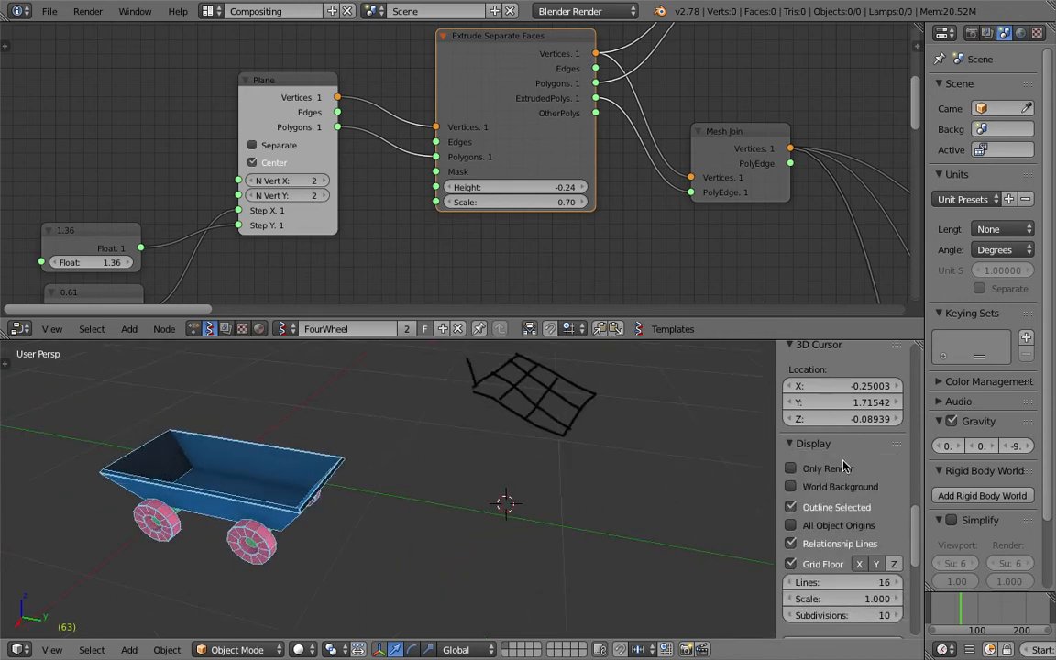
scroll(843, 467, down, 6)
scroll(862, 475, up, 14)
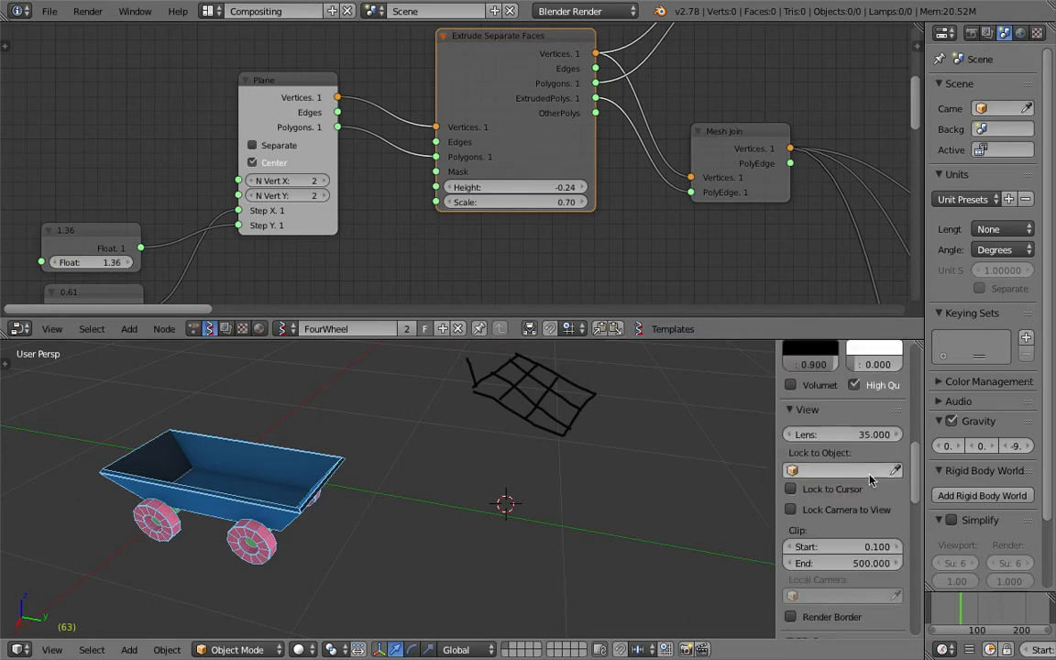
scroll(872, 480, up, 6)
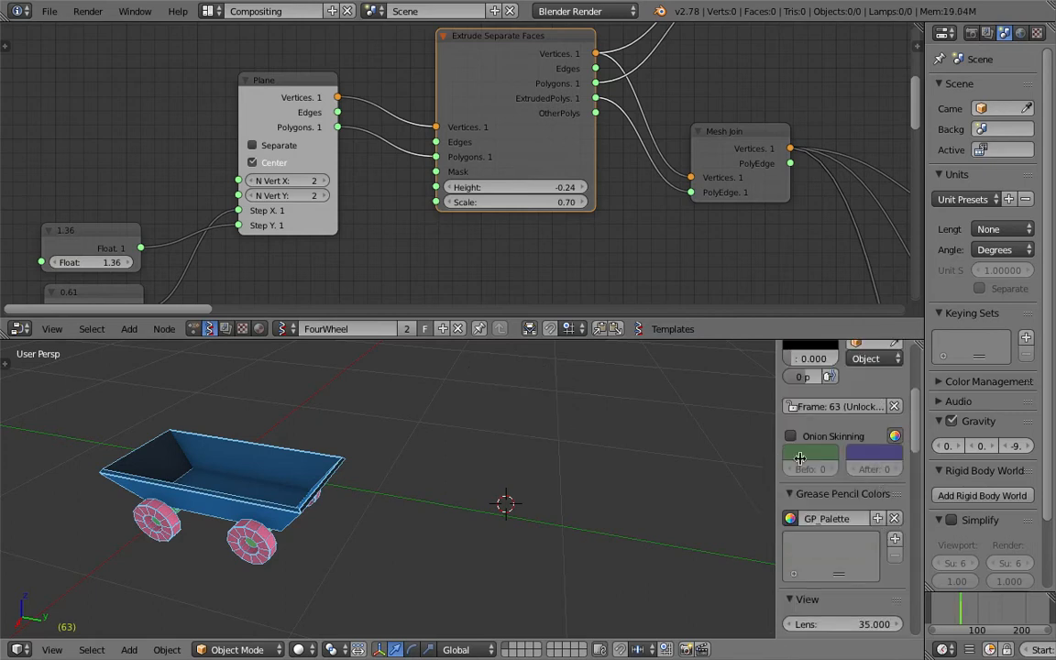
key(n)
shift+middle_drag(246, 490, 570, 455)
scroll(570, 454, up, 3)
shift+middle_drag(640, 434, 571, 455)
key(ctrl+s)
click(571, 453)
Nudge the Plane node, move the Extrude Separate Faces node closer to it, and save the file
scroll(396, 231, down, 2)
middle_drag(341, 205, 314, 204)
mouse_move(275, 94)
mouse_down()
mouse_move(258, 97)
mouse_move(272, 96)
mouse_up()
middle_drag(437, 120, 329, 139)
drag(361, 90, 343, 78)
key(ctrl+s)
click(348, 87)
Set the scale of the Extrude Separate Faces node to 0.76
mouse_move(375, 209)
mouse_down()
mouse_move(342, 209)
mouse_move(412, 209)
mouse_move(347, 209)
mouse_move(390, 209)
mouse_up()
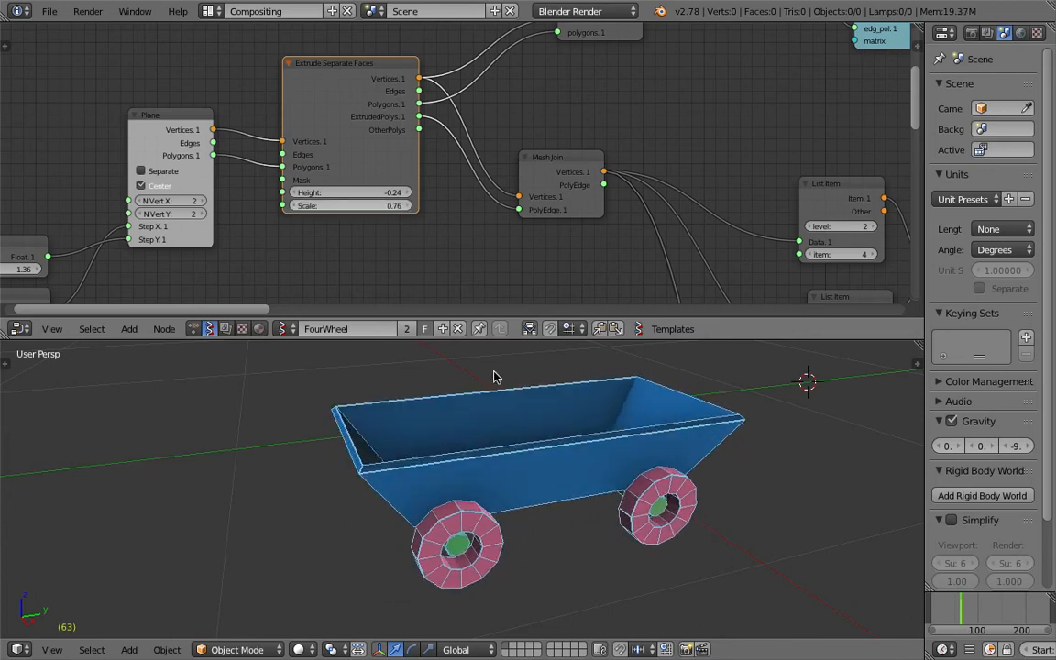
middle_drag(495, 377, 549, 437)
Try a height of 0.21 and a height of -0.21 on the Extrude Separate Faces node
drag(353, 192, 436, 193)
middle_drag(592, 513, 495, 500)
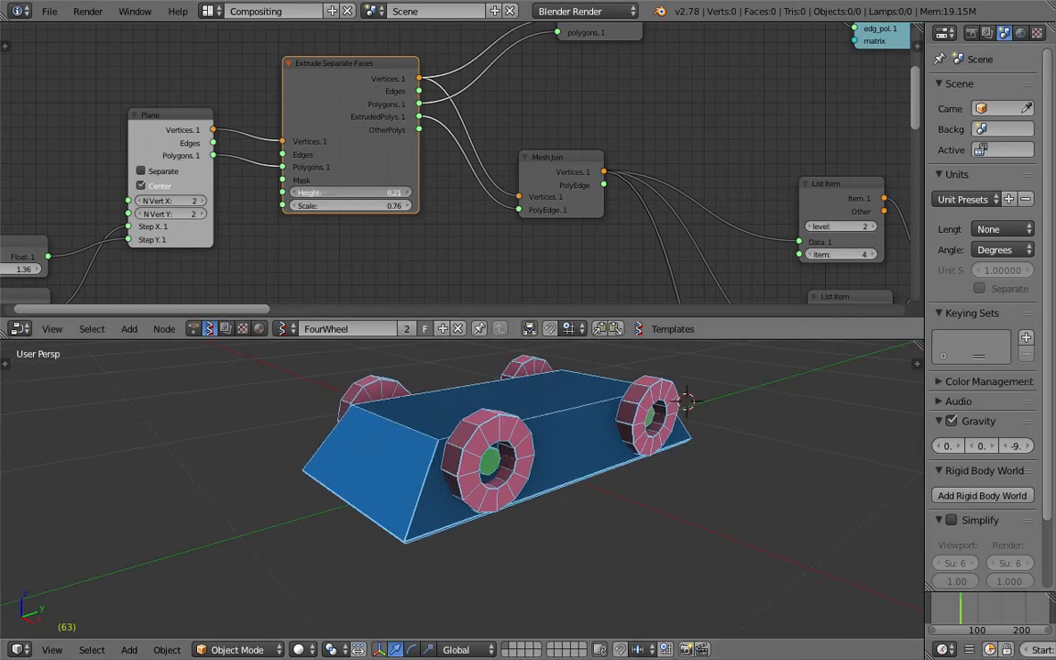
drag(357, 193, 385, 192)
middle_drag(551, 393, 404, 385)
drag(381, 193, 347, 193)
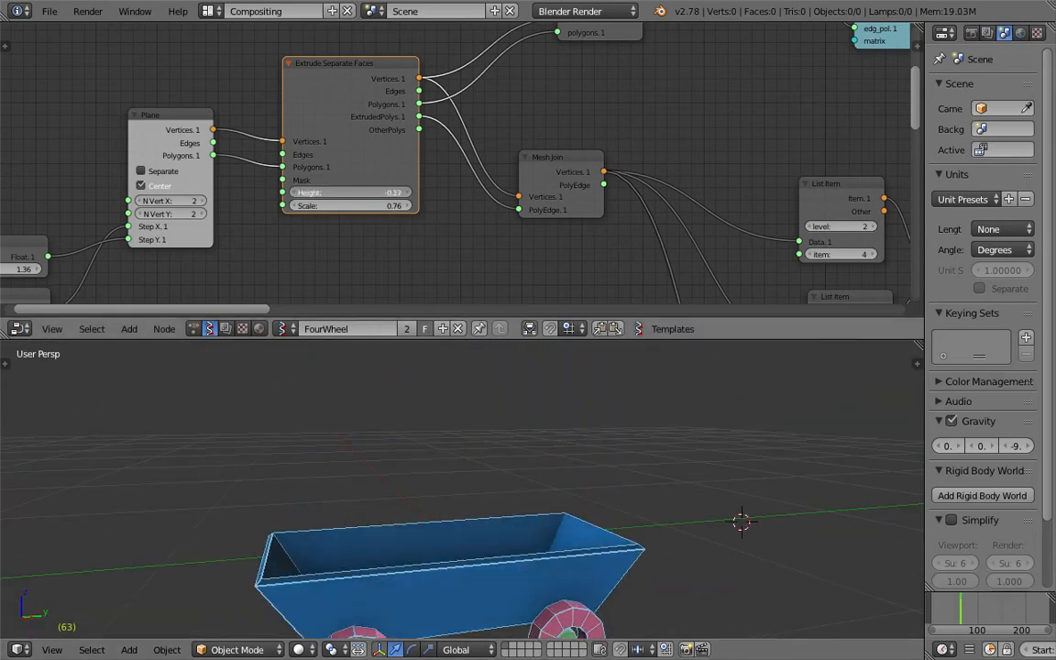
shift+middle_drag(456, 509, 490, 484)
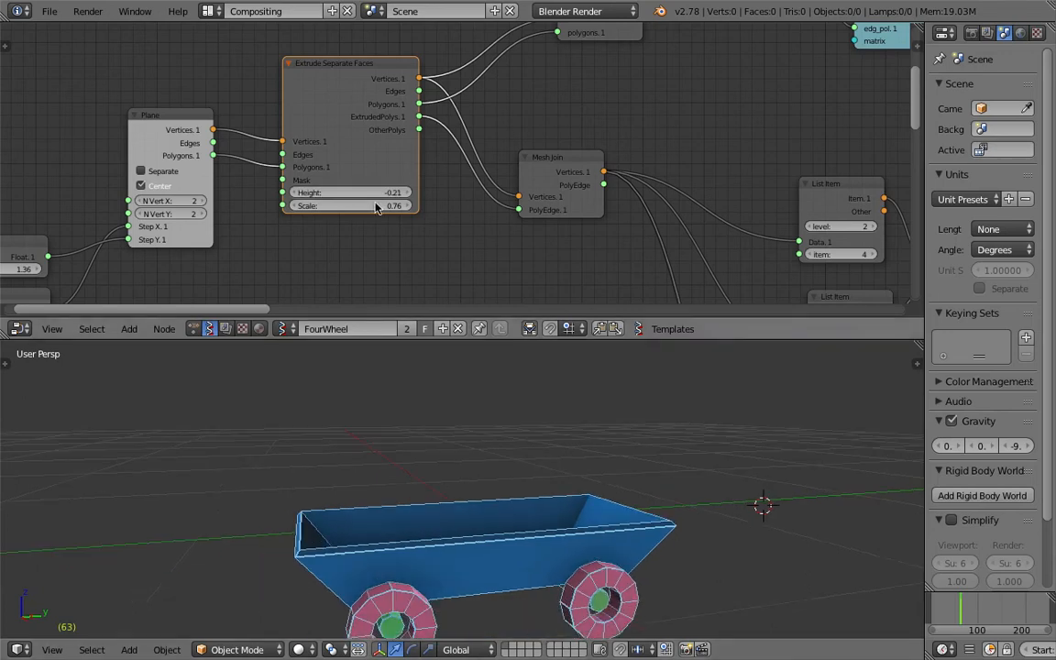
Set the height of the Extrude Separate Faces node to -0.36 and save the file
drag(349, 192, 332, 193)
middle_drag(429, 499, 535, 456)
key(ctrl+s)
click(495, 452)
Move the Mesh Join node closer to the Extrude Separate Faces node and save the file
scroll(548, 209, down, 2)
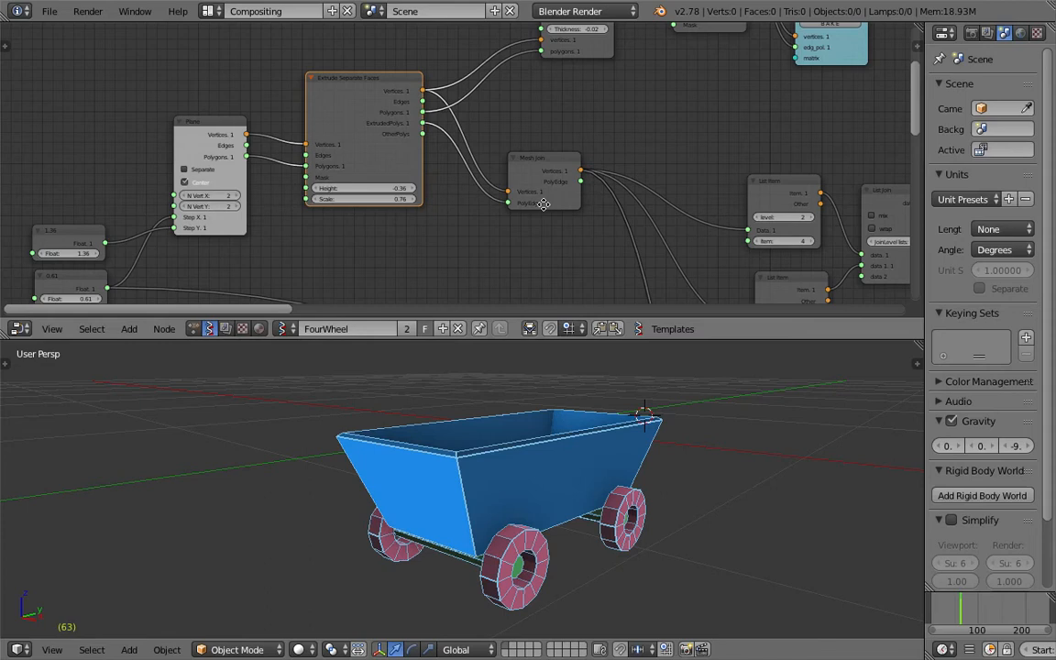
middle_drag(668, 211, 545, 210)
drag(434, 154, 421, 126)
middle_drag(525, 163, 373, 121)
key(ctrl+s)
click(373, 121)
mouse_move(256, 87)
mouse_down()
mouse_move(228, 98)
mouse_move(257, 107)
mouse_up()
Adjust the split between the node editor and the 3D view to make the node editor slightly taller
middle_drag(458, 203, 419, 170)
scroll(458, 211, down, 2)
drag(539, 342, 542, 372)
Examine the cart's underside, axles and wheels from several angles
middle_drag(470, 490, 510, 492)
middle_drag(532, 249, 492, 278)
scroll(493, 278, up, 3)
middle_drag(563, 534, 549, 536)
middle_drag(404, 527, 558, 516)
scroll(464, 497, up, 2)
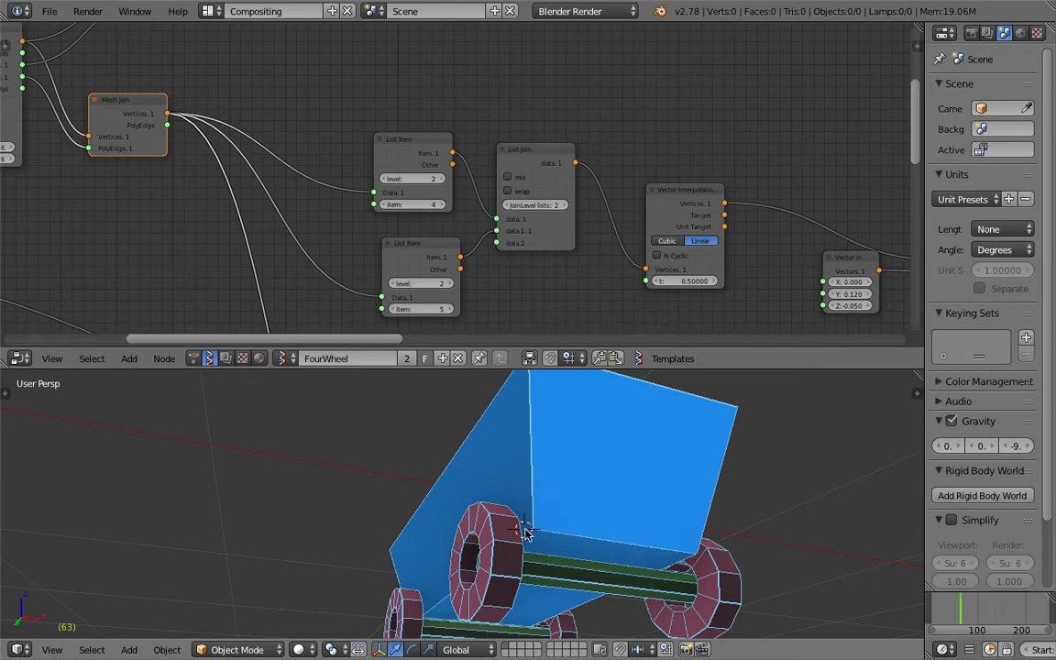
middle_drag(706, 550, 602, 542)
middle_drag(667, 537, 554, 552)
middle_drag(641, 597, 506, 483)
scroll(472, 169, down, 2)
Move the upper List Join node up level with the List Item node beside it, and save the file
middle_drag(481, 176, 417, 145)
drag(417, 145, 417, 136)
scroll(318, 142, up, 1)
scroll(316, 217, down, 8)
middle_drag(437, 314, 323, 134)
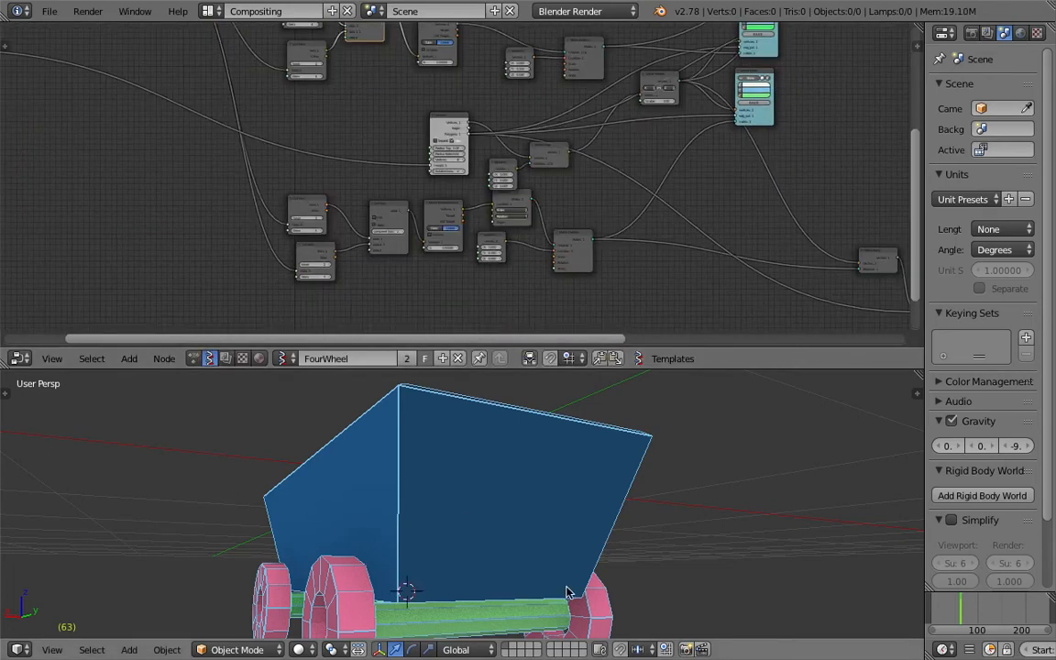
middle_drag(444, 547, 495, 558)
key(ctrl+s)
click(495, 558)
Move the upper Vector Interpolation node up closer to the level of the List Join node, and save the file
middle_drag(385, 54, 392, 216)
scroll(391, 172, up, 5)
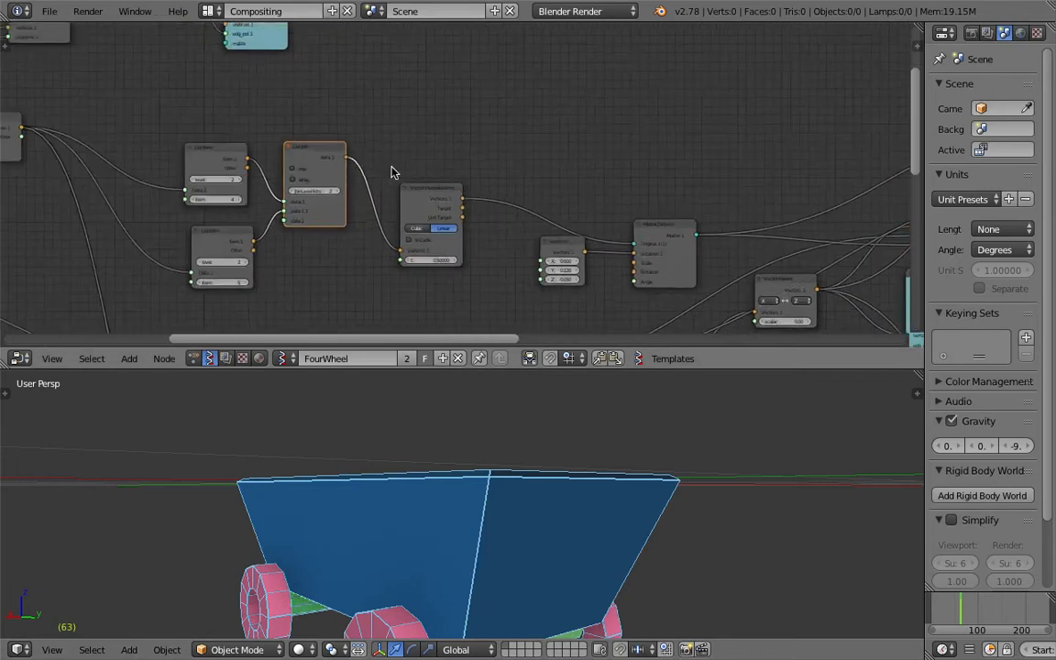
scroll(394, 179, up, 2)
drag(403, 195, 395, 170)
middle_drag(463, 440, 386, 465)
key(ctrl+s)
click(386, 463)
Try a different t value on the upper Vector Interpolation node and set it back to 0.5
mouse_move(413, 265)
mouse_down()
mouse_move(353, 265)
mouse_move(564, 265)
mouse_move(275, 265)
mouse_move(495, 264)
mouse_move(403, 265)
mouse_move(423, 269)
mouse_up()
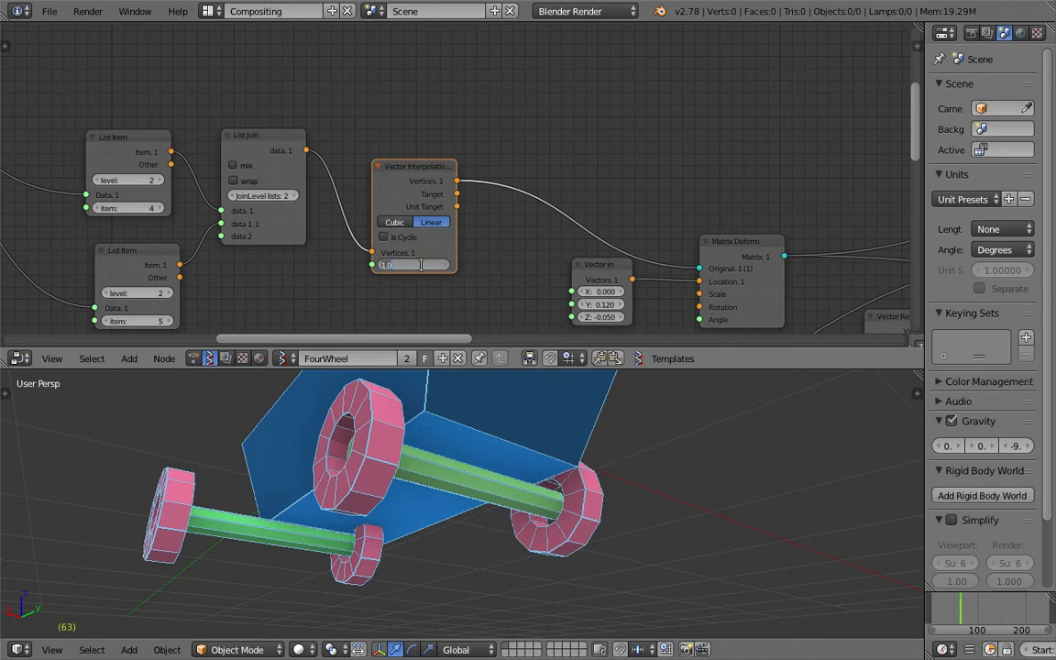
text(0.5)
key(Return)
middle_drag(436, 620, 399, 456)
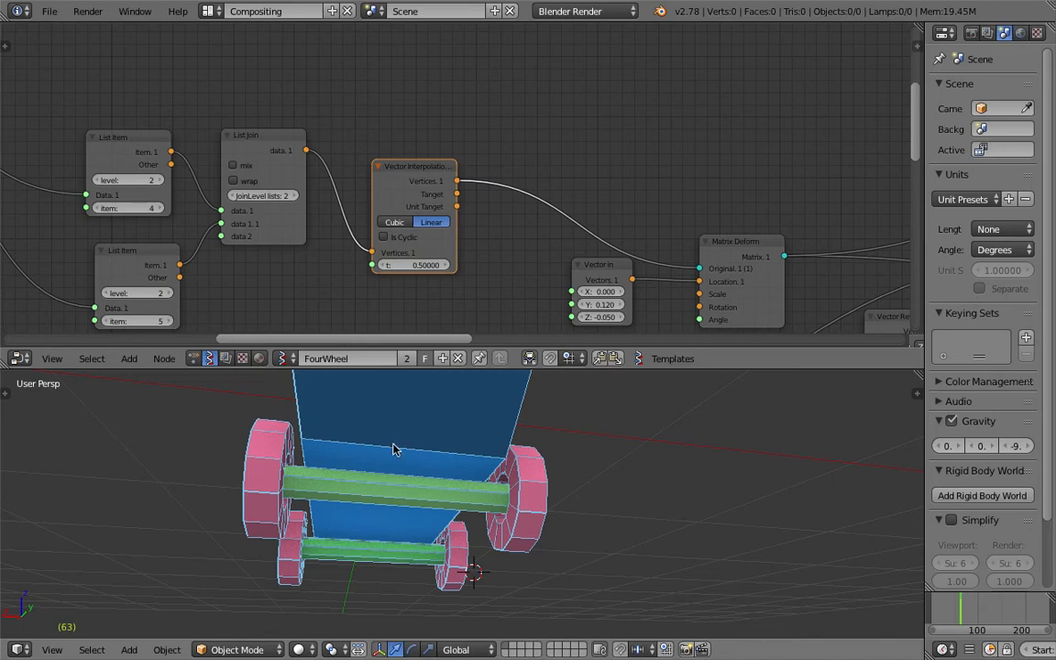
Remove the scene's grease pencil layer with the timeline at frame 54, and save the file
key(n)
scroll(852, 458, up, 5)
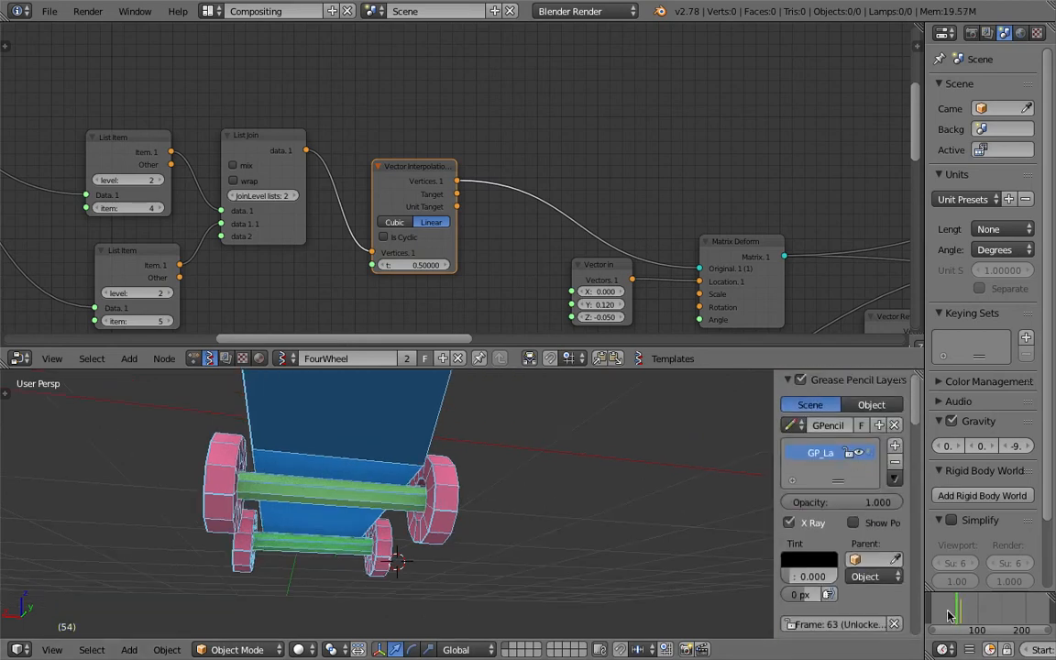
middle_drag(495, 452, 532, 456)
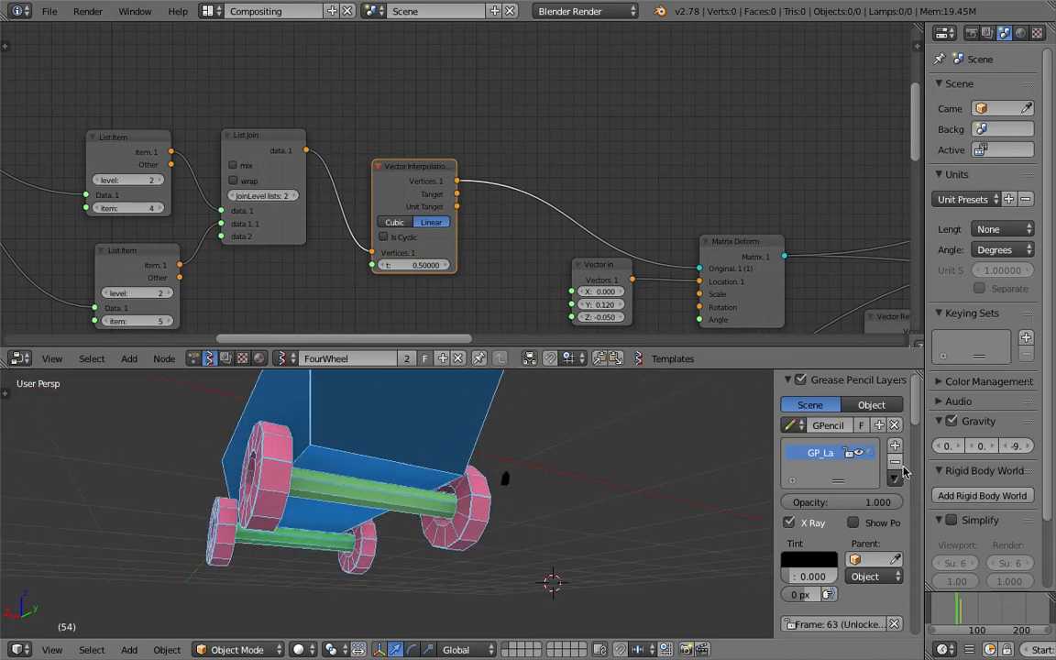
mouse_move(612, 470)
middle_down()
mouse_move(573, 509)
mouse_move(500, 528)
mouse_move(704, 471)
mouse_move(449, 466)
mouse_move(527, 503)
mouse_move(417, 479)
mouse_move(349, 448)
mouse_move(455, 478)
mouse_move(424, 421)
middle_up()
key(ctrl+s)
click(448, 466)
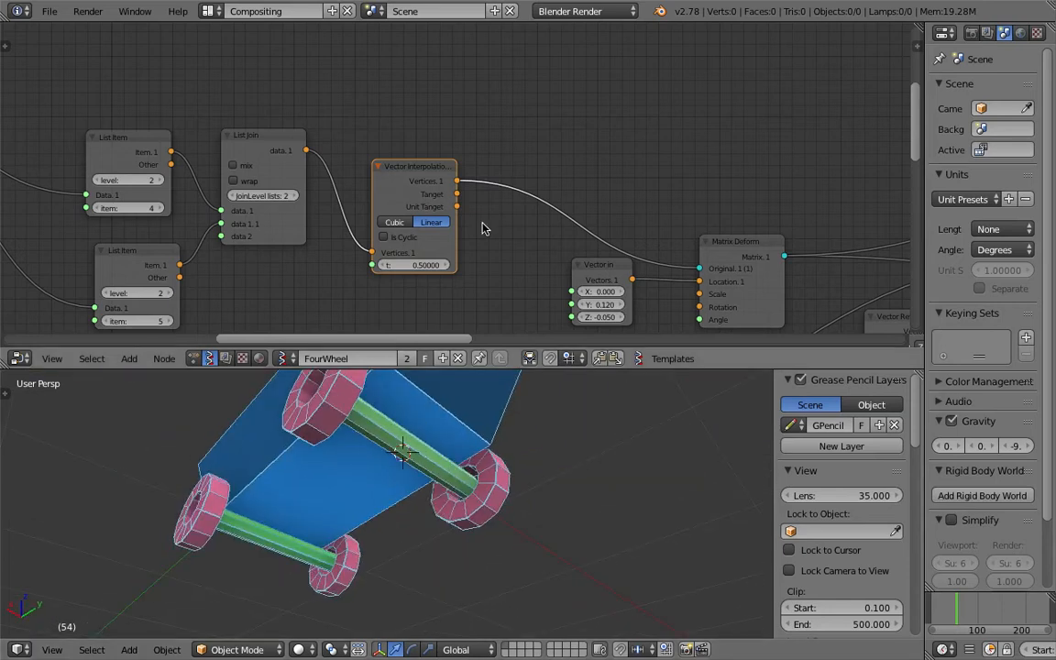
Set the Y value of the Vector In node feeding the upper Matrix Deform node to 0.180
scroll(484, 231, down, 3)
middle_drag(487, 244, 426, 218)
scroll(465, 229, up, 3)
drag(518, 267, 500, 268)
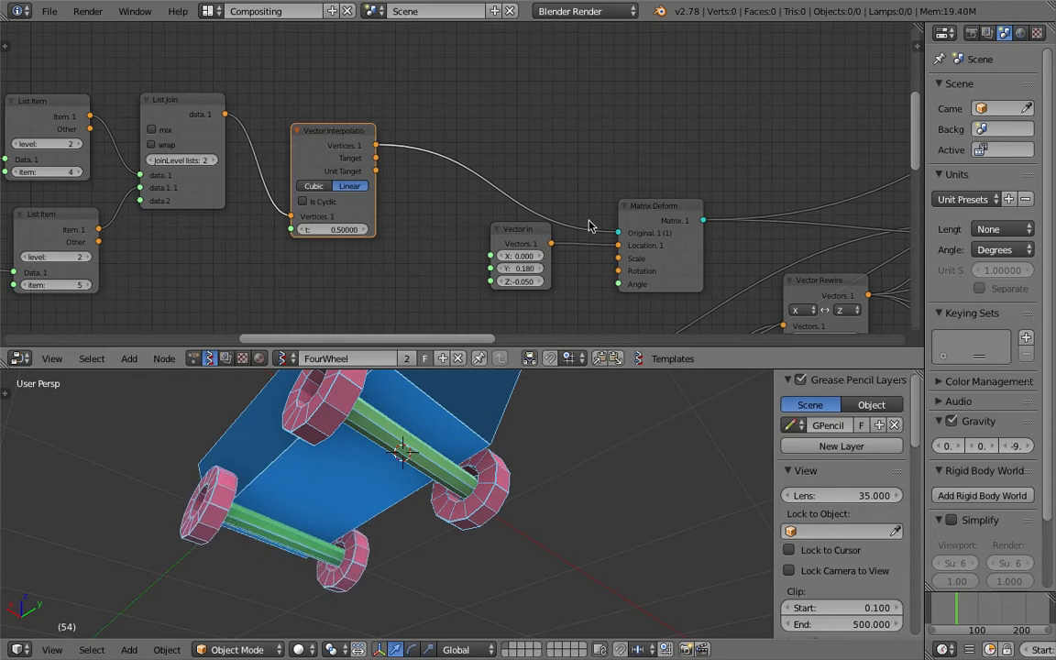
Save the file and move the upper Matrix Deform node slightly closer to its Vector In node
middle_drag(588, 225, 538, 186)
key(ctrl+s)
click(543, 175)
drag(602, 163, 590, 143)
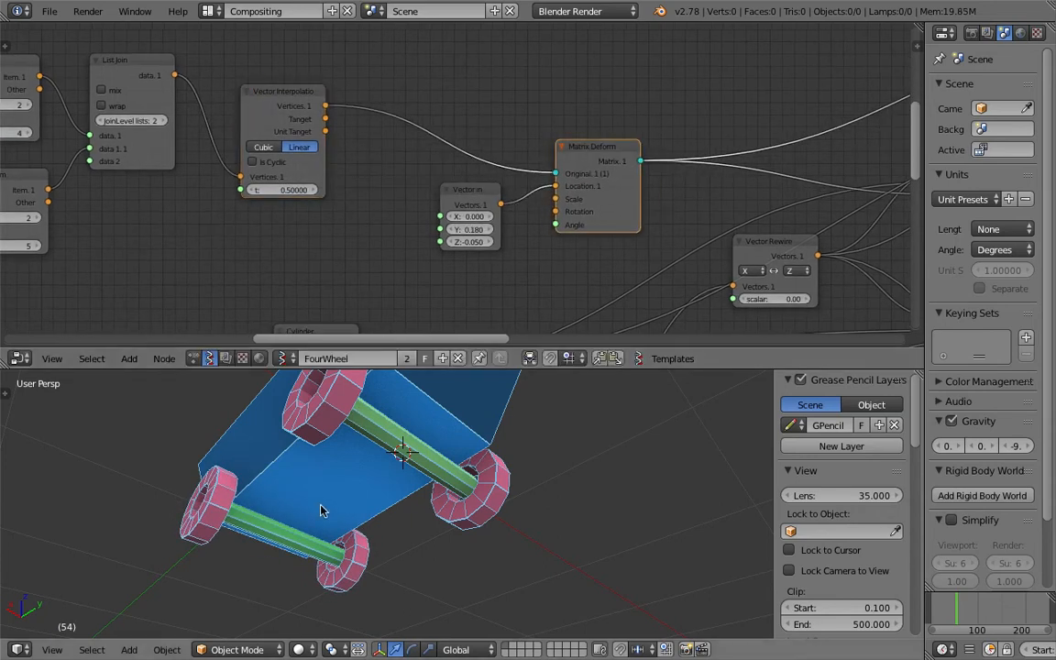
middle_drag(400, 410, 540, 377)
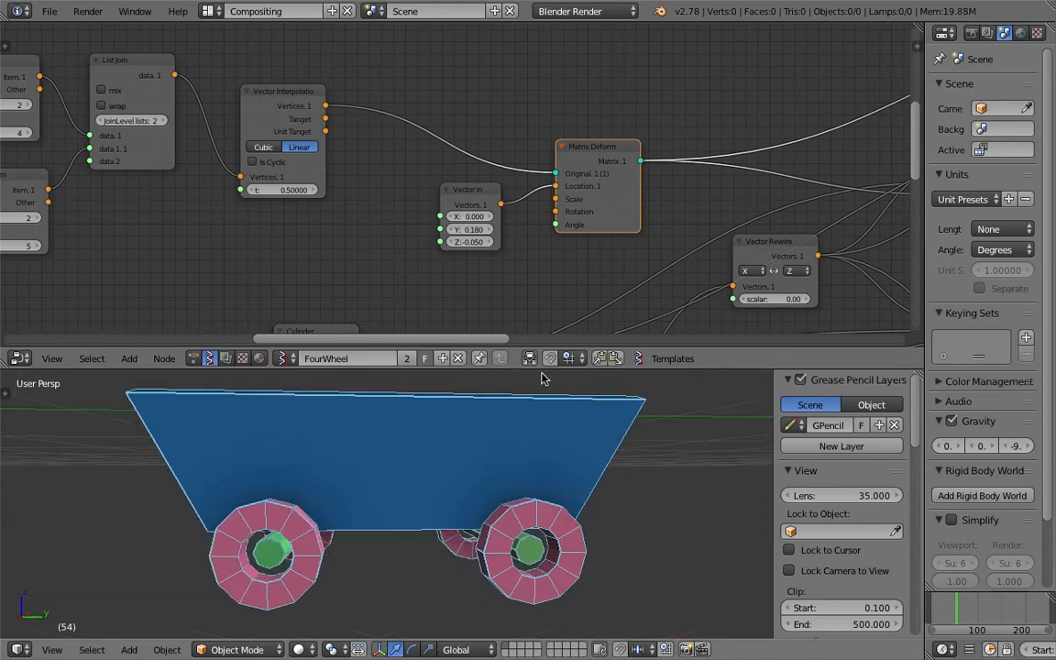
Move the Cylinder node slightly away from the Vector In and Vector Drop nodes, and save the file
scroll(636, 148, down, 2)
middle_drag(636, 149, 328, 209)
middle_drag(396, 201, 466, 121)
scroll(469, 154, up, 2)
middle_drag(339, 227, 642, 95)
scroll(469, 154, down, 1)
scroll(215, 264, up, 2)
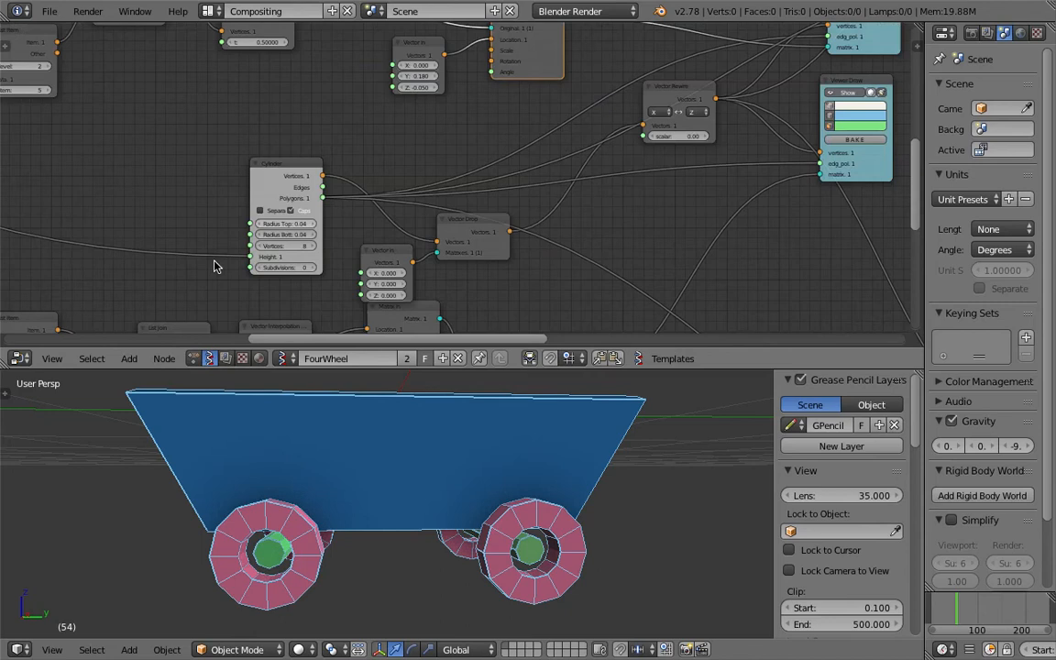
drag(236, 186, 218, 178)
scroll(216, 182, up, 1)
middle_drag(209, 193, 231, 172)
key(ctrl+s)
click(231, 173)
Try changing the Cylinder node's top radius, return it to 0.04, and save the file
middle_drag(363, 541, 408, 553)
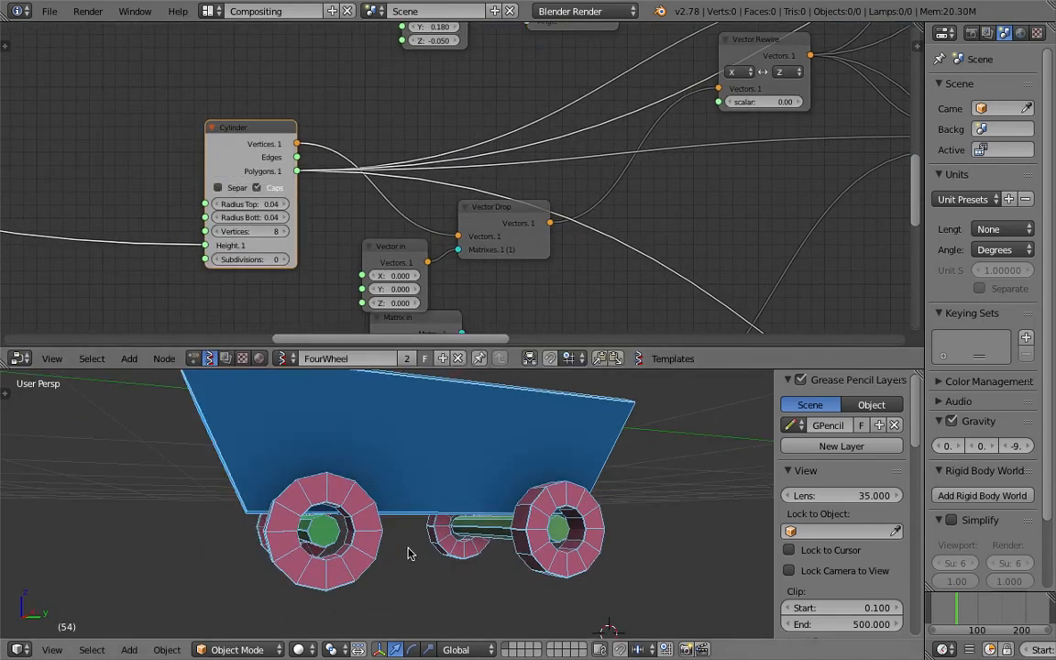
drag(249, 203, 224, 204)
key(ctrl+s)
click(263, 210)
Save the file and set the Cylinder node's Subdivisions to 2
middle_drag(189, 168, 186, 157)
middle_drag(387, 455, 399, 379)
key(ctrl+s)
click(430, 446)
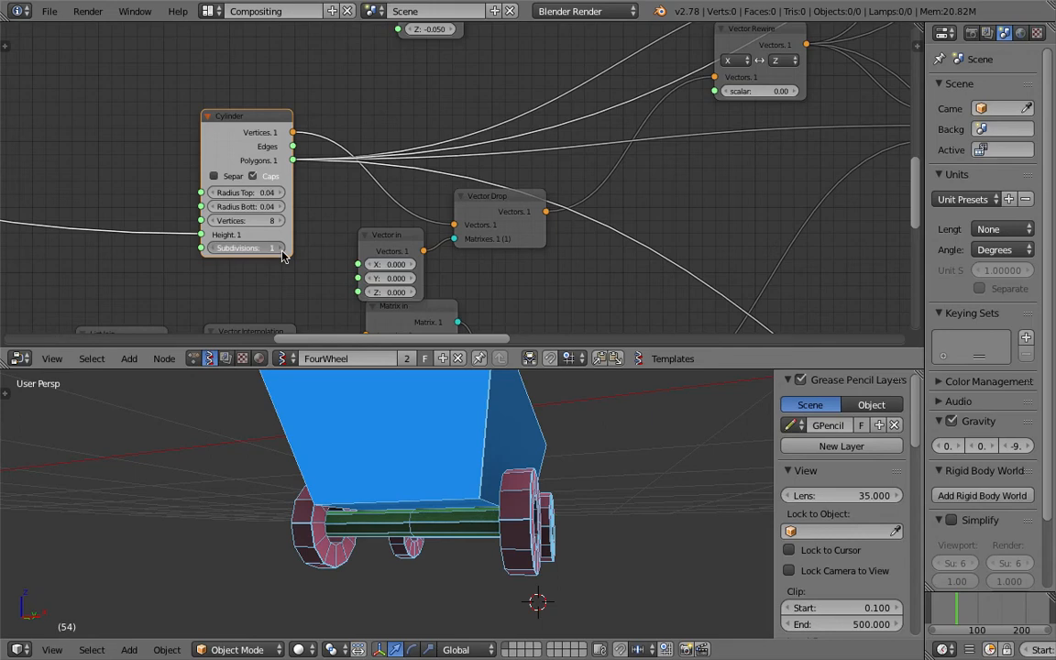
middle_drag(449, 538, 459, 536)
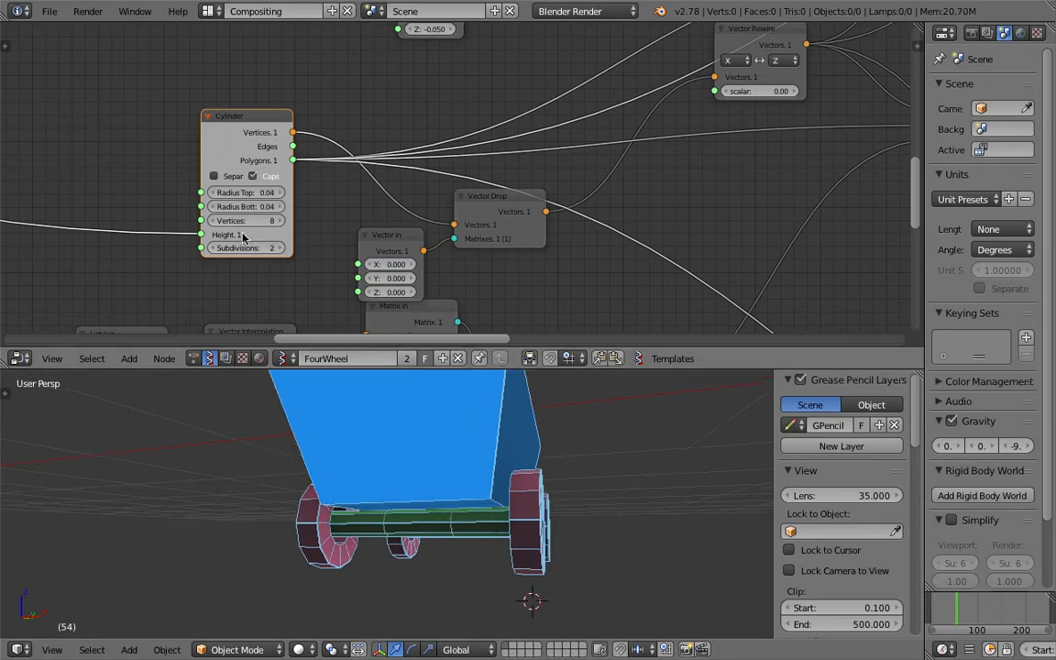
Set the Float node that drives the body width and axle length to 0.70, and save the file
scroll(125, 246, down, 4)
middle_drag(136, 232, 581, 246)
middle_drag(218, 131, 662, 256)
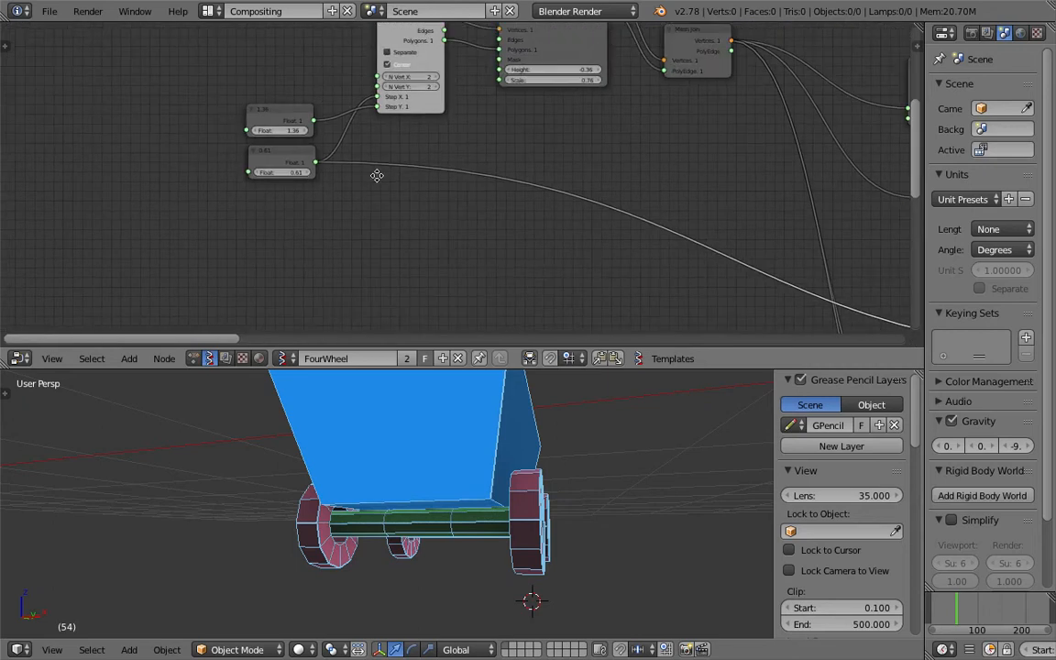
scroll(307, 179, up, 1)
mouse_move(279, 186)
mouse_down()
mouse_move(319, 186)
mouse_move(269, 186)
mouse_move(303, 186)
mouse_move(290, 186)
mouse_up()
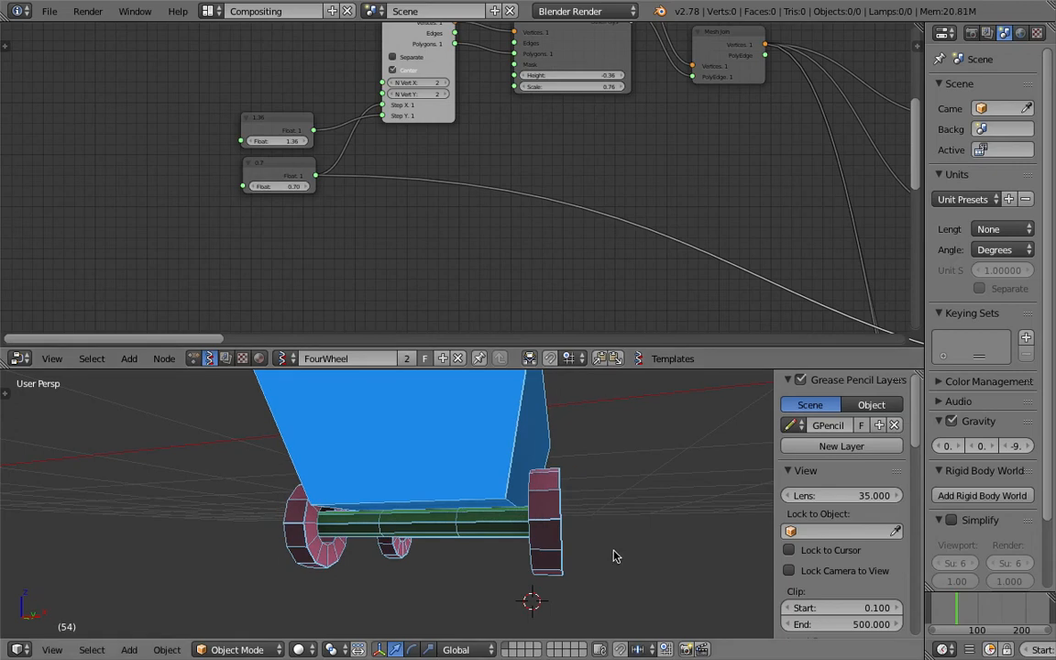
middle_drag(615, 557, 537, 556)
key(ctrl+s)
click(538, 554)
Examine the axle and wheels up close, and the layout of the whole node tree
scroll(397, 532, up, 4)
middle_drag(419, 532, 613, 555)
middle_drag(629, 515, 260, 467)
scroll(550, 234, down, 4)
scroll(458, 188, down, 4)
middle_drag(468, 183, 261, 145)
middle_drag(532, 163, 483, 177)
scroll(483, 177, down, 4)
middle_drag(355, 165, 179, 163)
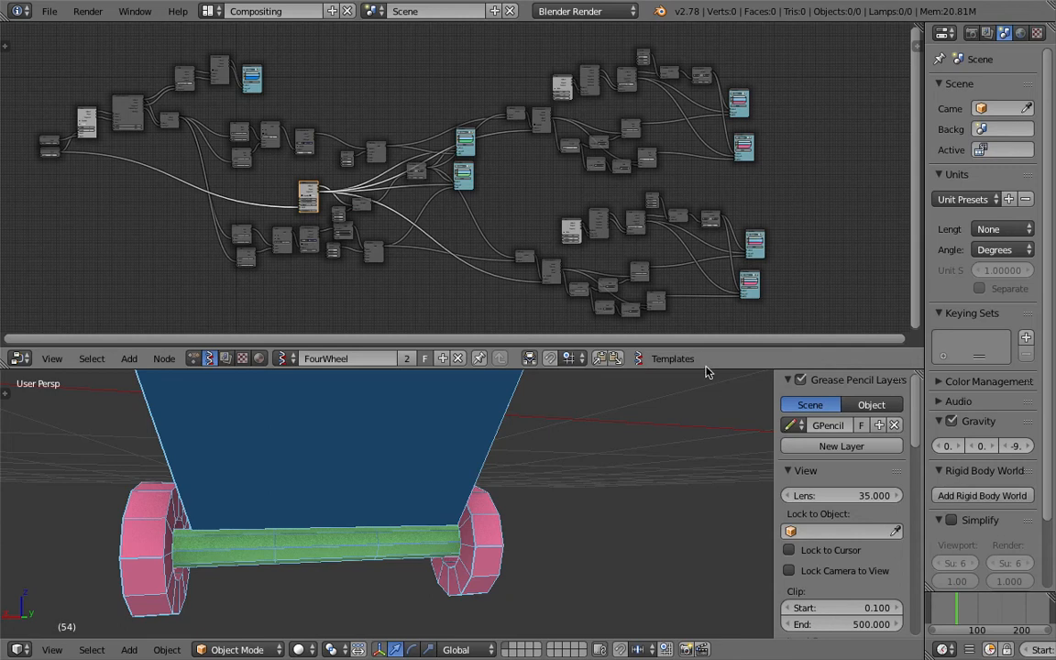
Enlarge the node editor over the 3D view to inspect the axle nodes
drag(705, 370, 568, 491)
scroll(332, 209, up, 5)
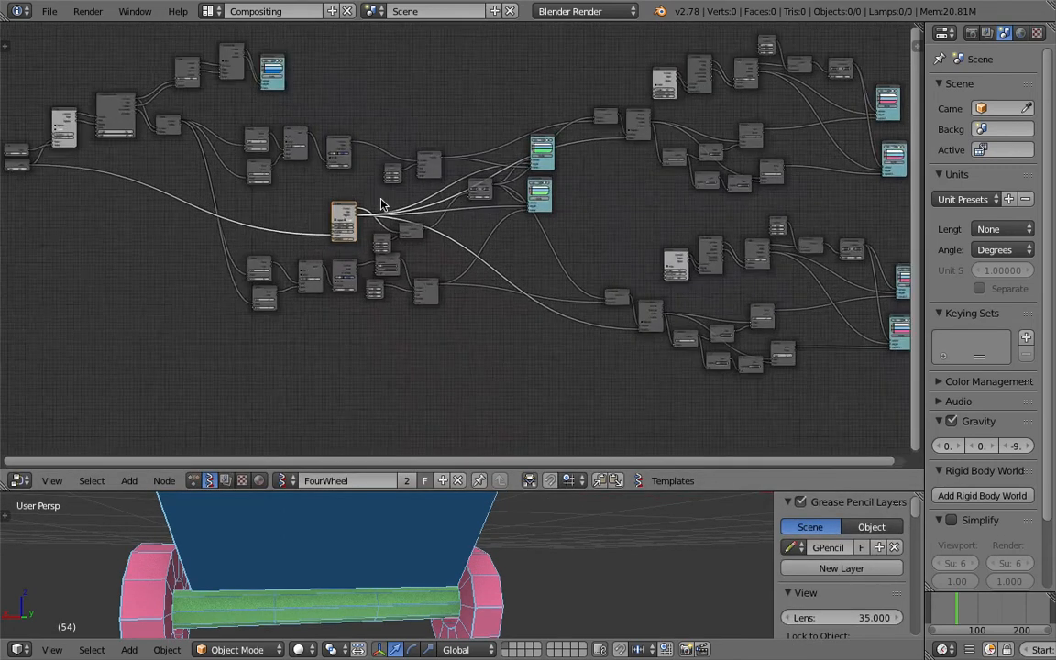
drag(278, 174, 248, 156)
middle_drag(365, 507, 441, 499)
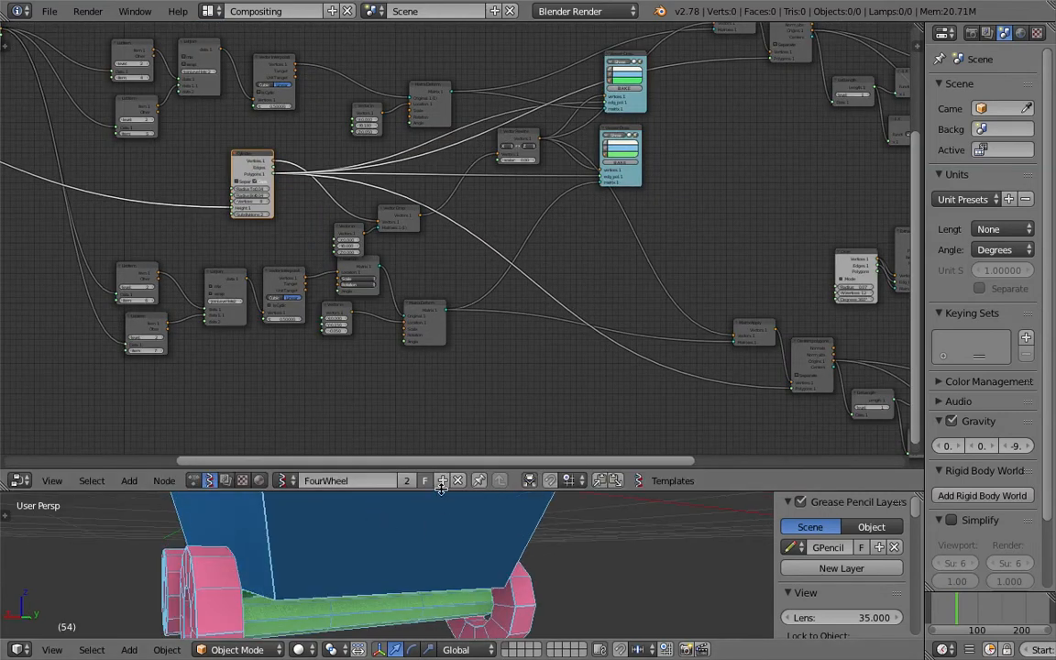
Shrink the node editor to make the 3D view taller around the cart's axles and wheels
drag(441, 489, 459, 331)
middle_drag(463, 385, 316, 423)
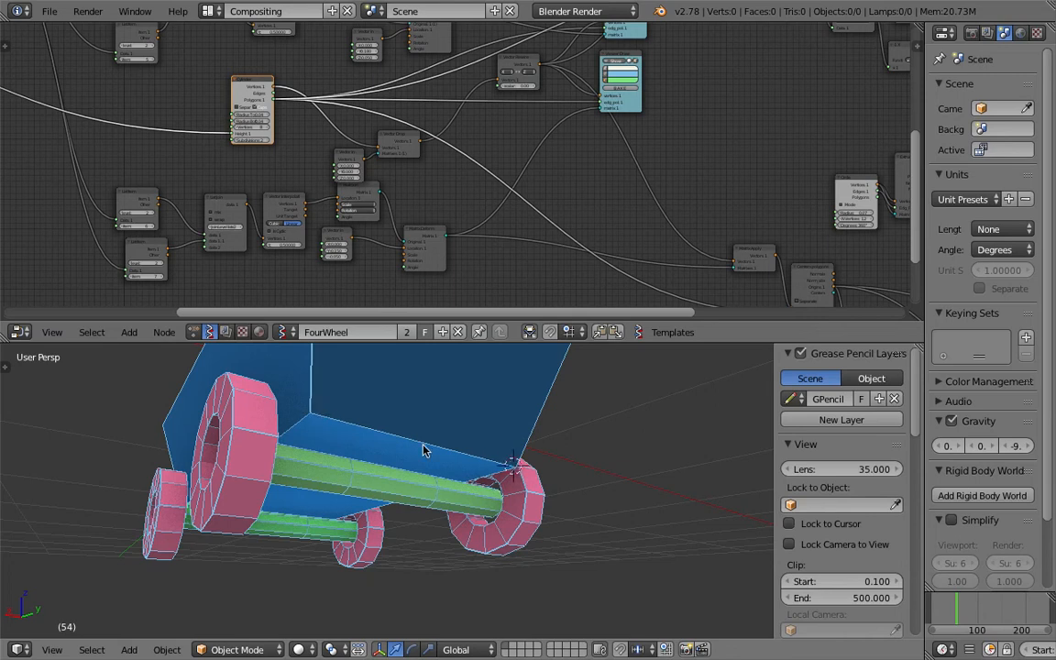
middle_drag(410, 449, 507, 477)
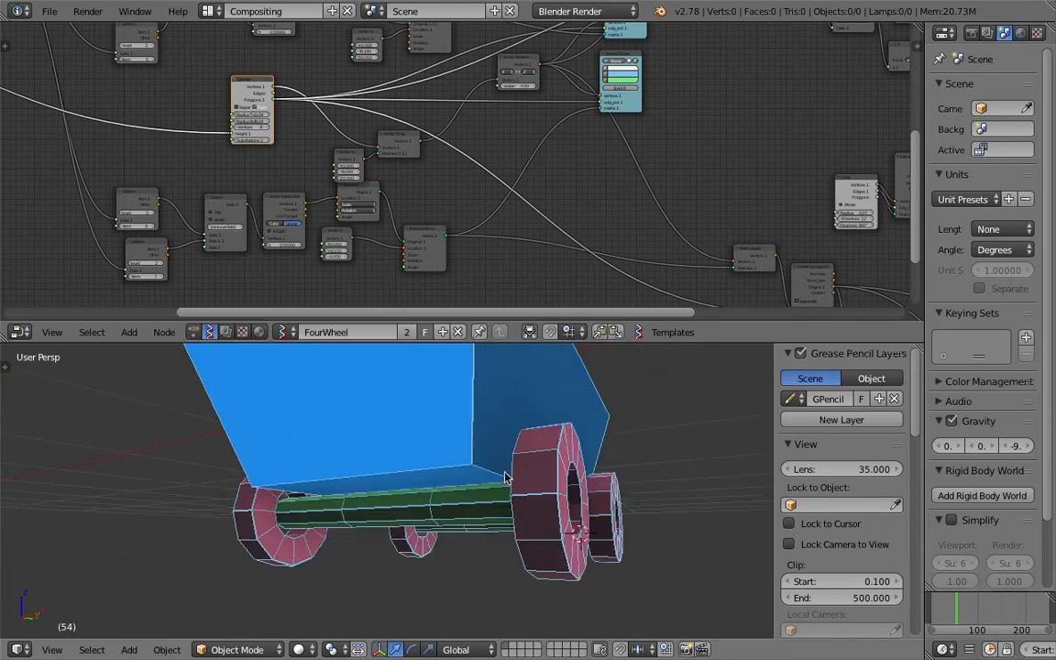
Reposition the Matrix Apply and Centers Polygons nodes that feed the lower wheel group
middle_drag(359, 481, 260, 447)
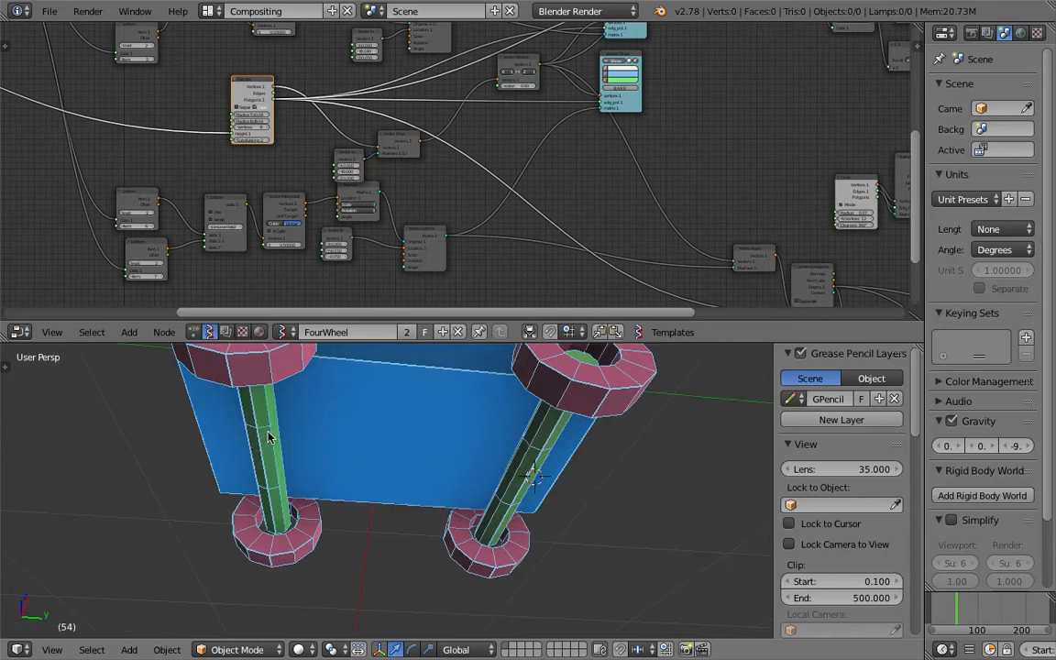
middle_drag(518, 458, 390, 488)
scroll(568, 140, down, 4)
middle_drag(509, 120, 198, 133)
scroll(415, 165, up, 5)
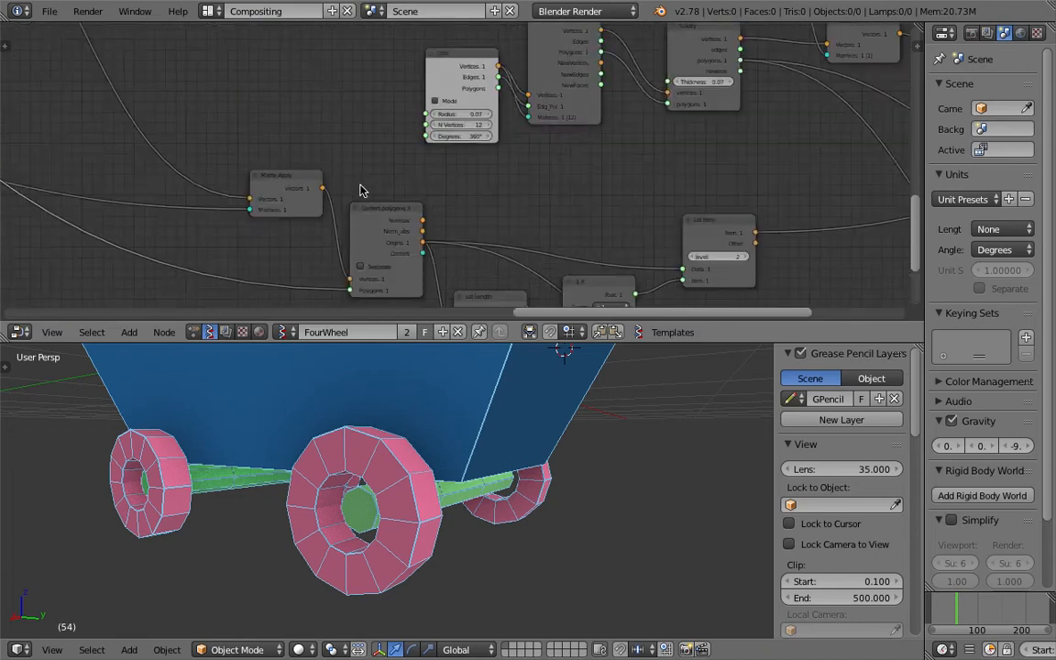
drag(283, 189, 340, 144)
middle_drag(459, 500, 527, 500)
click(438, 465)
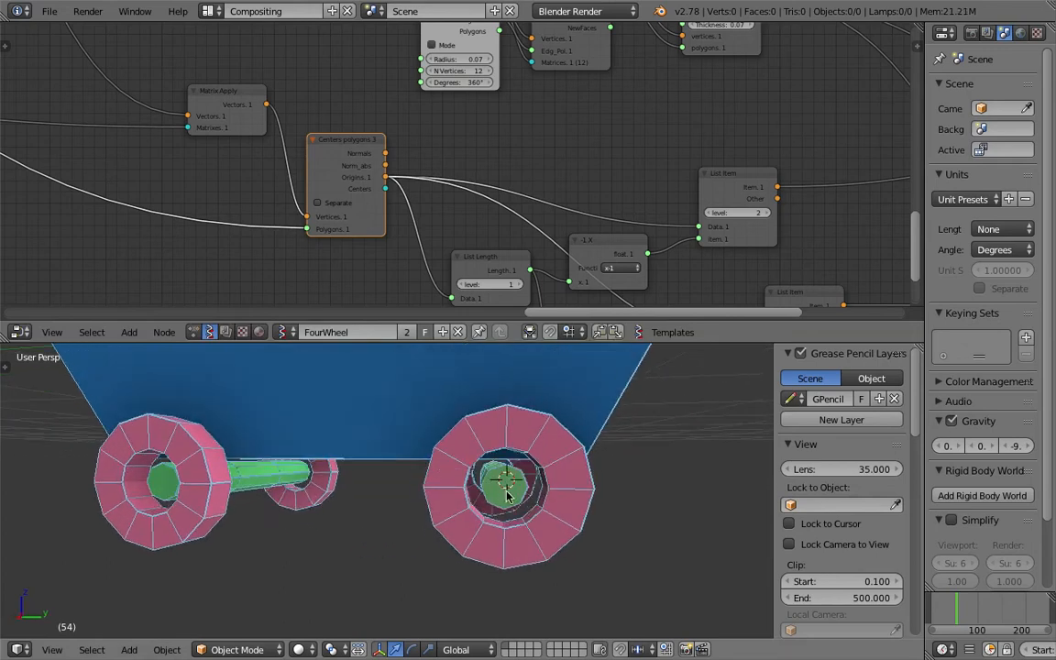
Rearrange the List Length node and the two chained -1 X nodes of the lower wheel group, and save the file
middle_drag(539, 486, 518, 481)
middle_drag(483, 220, 404, 147)
middle_drag(469, 186, 387, 177)
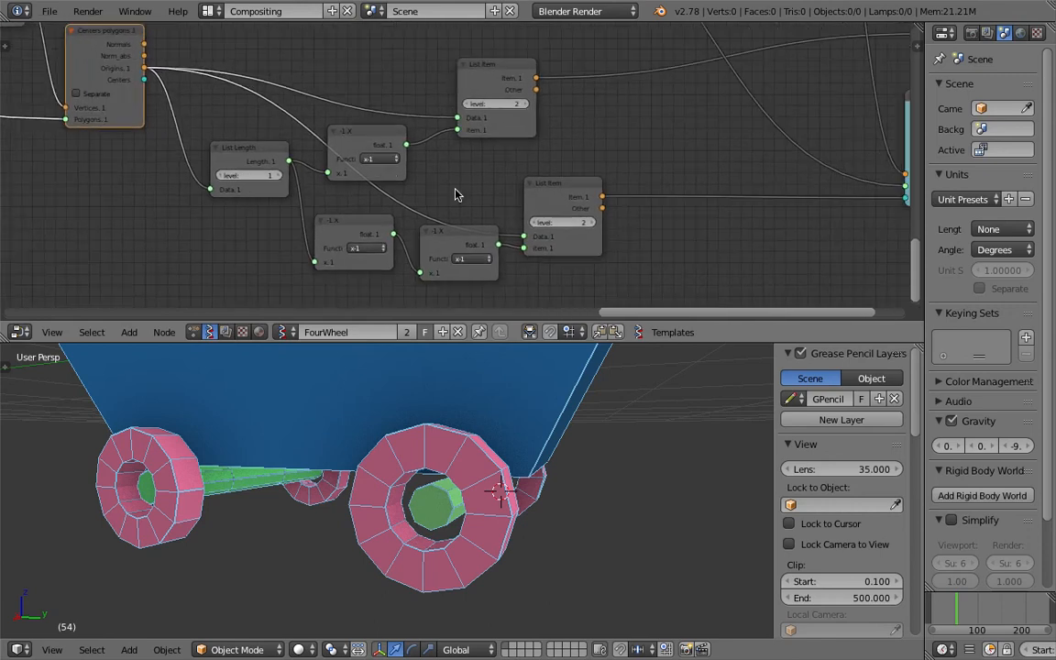
drag(461, 243, 459, 254)
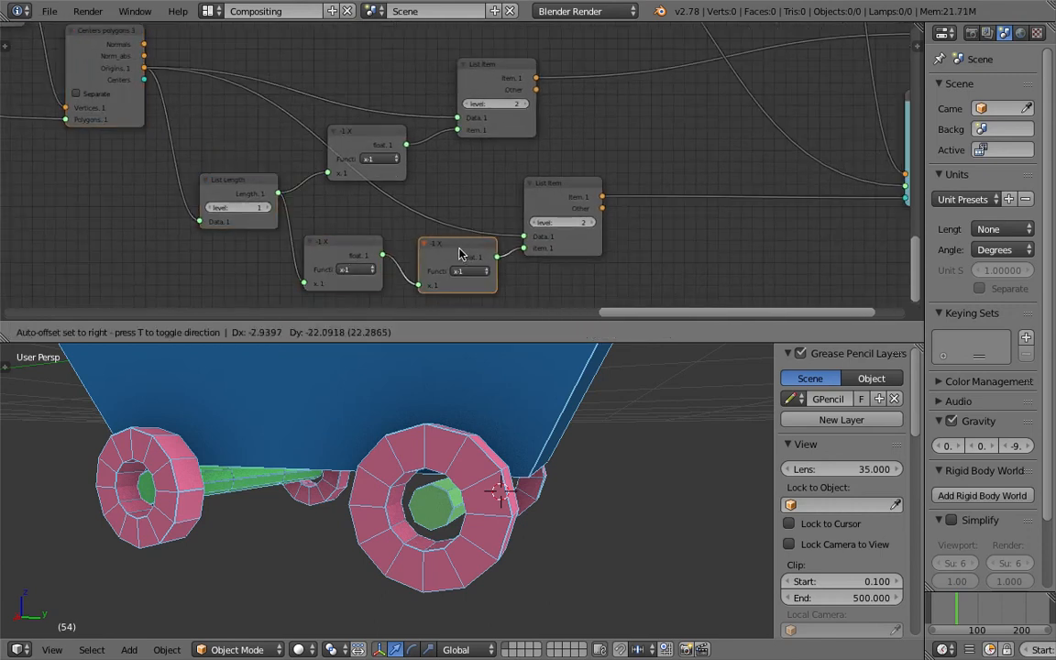
middle_drag(478, 465, 513, 464)
key(ctrl+s)
click(512, 463)
scroll(441, 206, down, 2)
middle_drag(326, 213, 313, 192)
scroll(332, 186, up, 4)
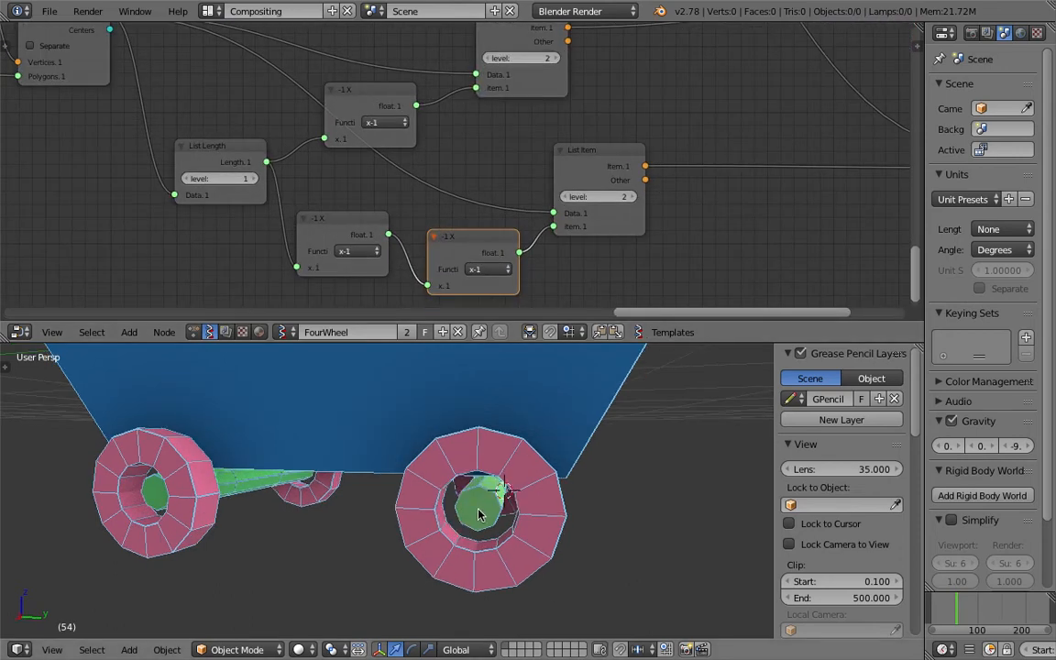
Tidy the -1 X and List Item nodes that pick the wheel positions in the lower wheel group
middle_drag(493, 518, 289, 440)
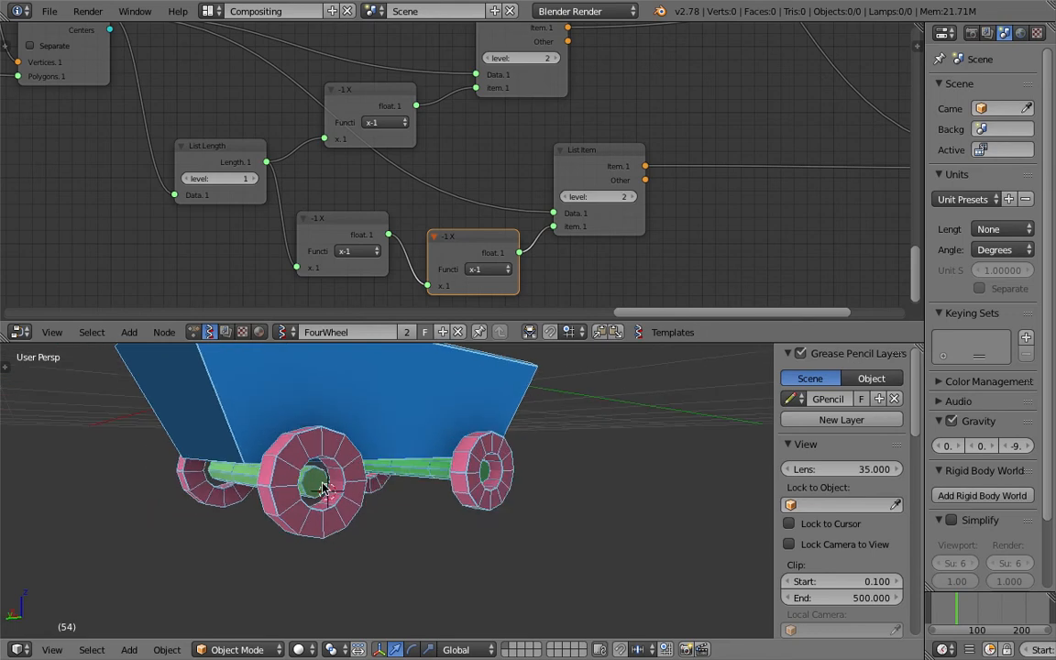
drag(348, 214, 355, 204)
drag(365, 98, 355, 103)
middle_drag(262, 141, 258, 180)
scroll(266, 169, down, 1)
middle_drag(364, 133, 296, 131)
drag(448, 66, 445, 51)
click(506, 180)
scroll(515, 178, down, 1)
middle_drag(539, 165, 365, 202)
middle_drag(312, 479, 247, 504)
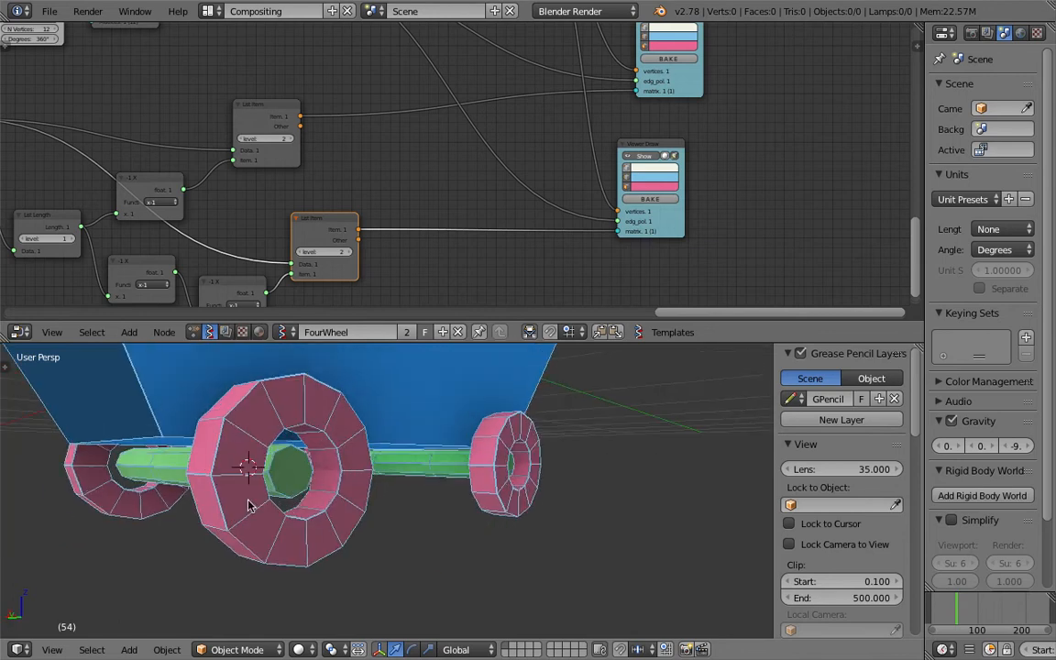
Hide and show again the wheel drawn by the lower Viewer Draw node of the lower wheel group
middle_drag(495, 431, 474, 450)
middle_drag(655, 141, 604, 196)
click(596, 213)
click(596, 213)
click(596, 214)
scroll(391, 488, down, 2)
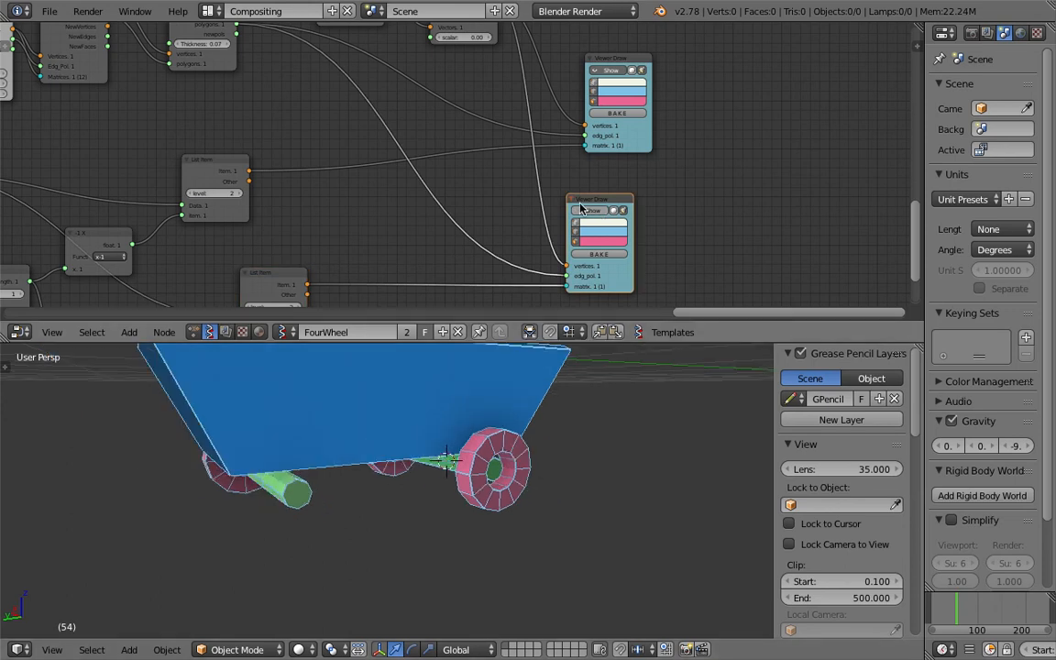
click(584, 211)
middle_drag(374, 502, 481, 487)
Hide and show again the wheel drawn by the upper Viewer Draw node of the lower wheel group
scroll(612, 135, down, 2)
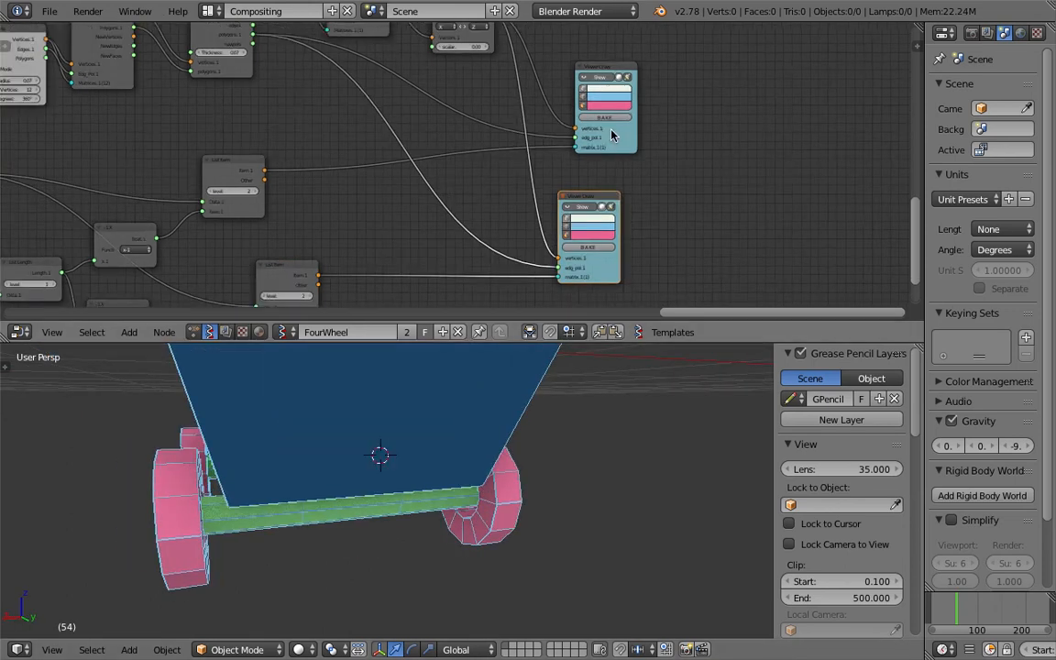
middle_drag(594, 82, 605, 116)
click(602, 116)
click(602, 116)
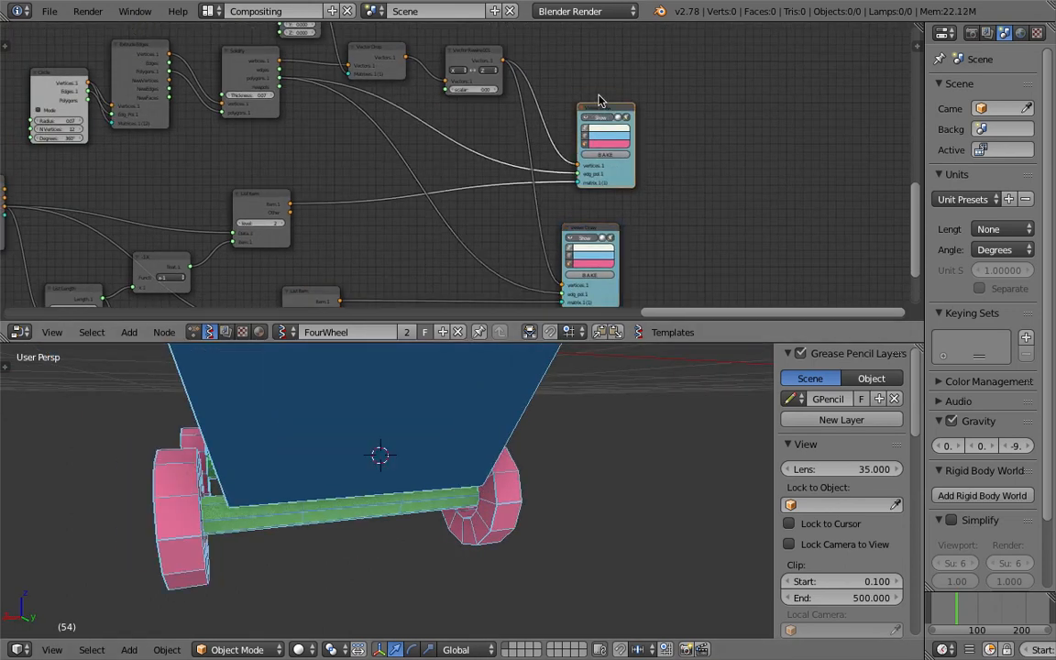
scroll(568, 123, down, 3)
click(537, 135)
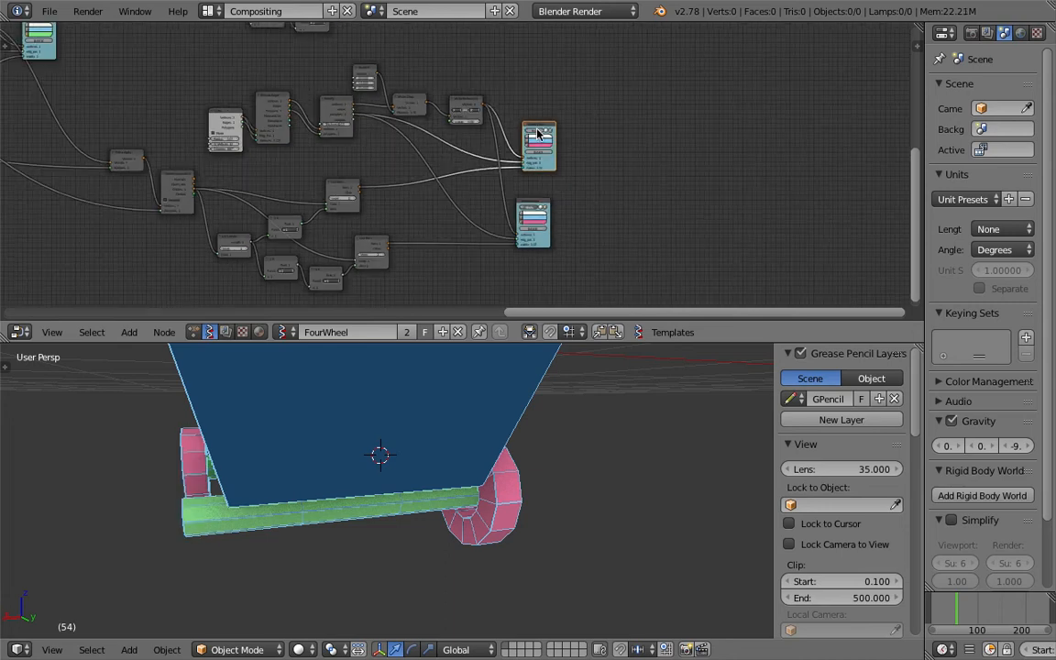
scroll(431, 174, up, 4)
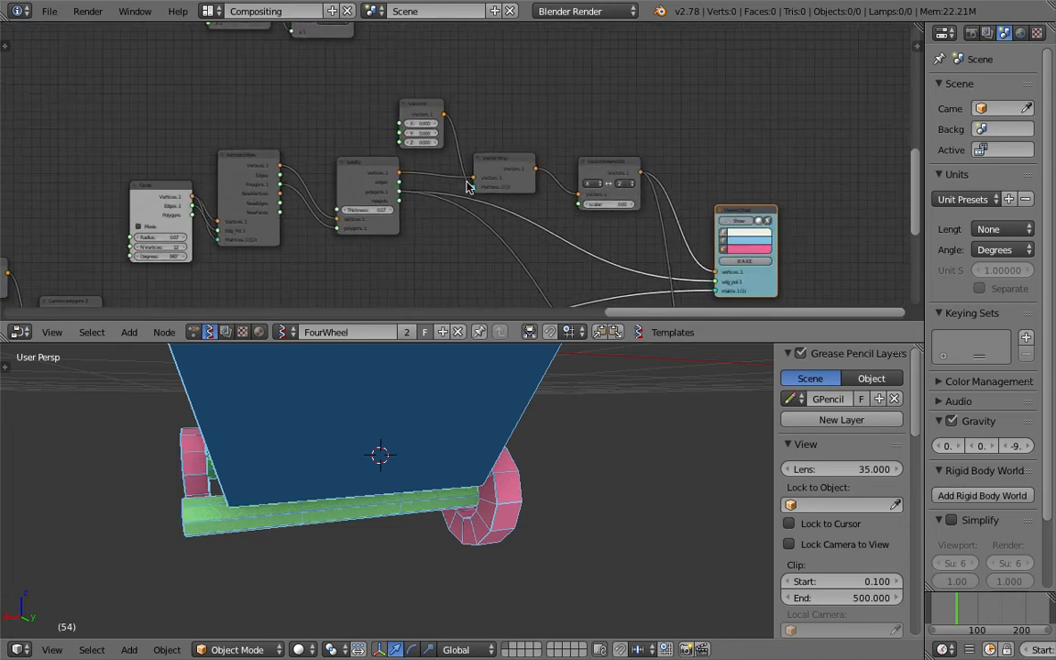
scroll(466, 186, up, 2)
click(818, 238)
Look over the whole cart from the side and save the file
mouse_move(550, 404)
middle_down()
mouse_move(502, 434)
mouse_move(443, 399)
mouse_move(583, 396)
mouse_move(593, 367)
mouse_move(436, 381)
mouse_move(529, 410)
mouse_move(476, 441)
mouse_move(342, 470)
mouse_move(509, 486)
mouse_move(431, 476)
mouse_move(483, 476)
mouse_move(478, 516)
mouse_move(553, 473)
mouse_move(506, 447)
mouse_move(538, 483)
mouse_move(548, 425)
mouse_move(455, 433)
middle_up()
middle_drag(548, 488, 540, 440)
middle_drag(564, 151, 440, 46)
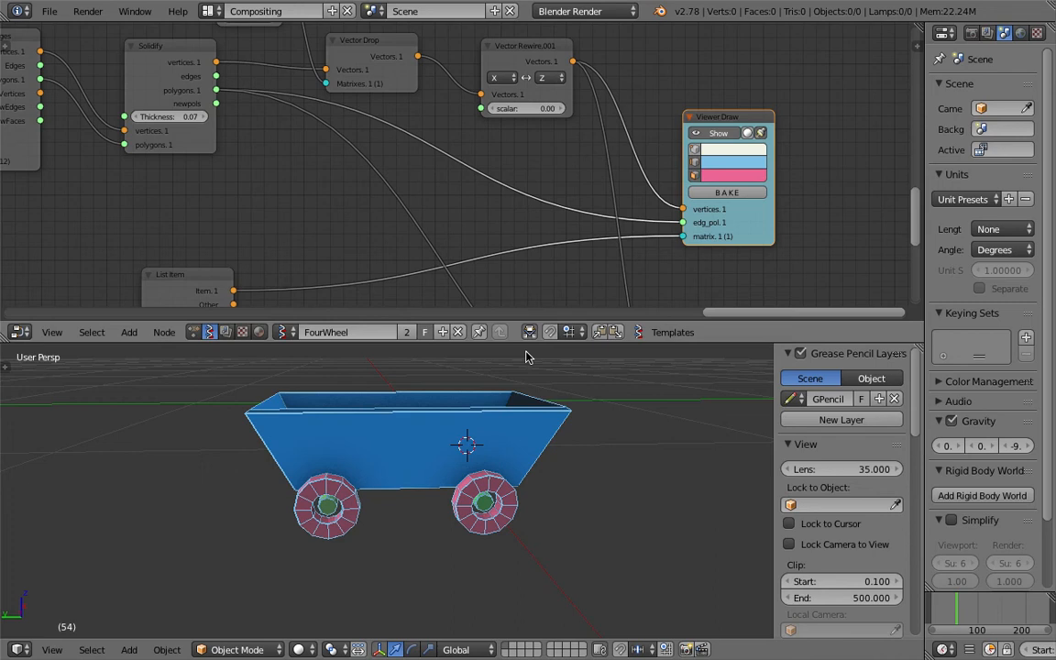
middle_drag(523, 409, 483, 428)
key(ctrl+s)
click(483, 429)
Reposition the Vector Rewire.001 node after Vector Drop, check the cart's wheels, and save the file
middle_drag(520, 163, 492, 185)
drag(493, 74, 481, 77)
middle_drag(464, 143, 439, 204)
scroll(432, 133, up, 3)
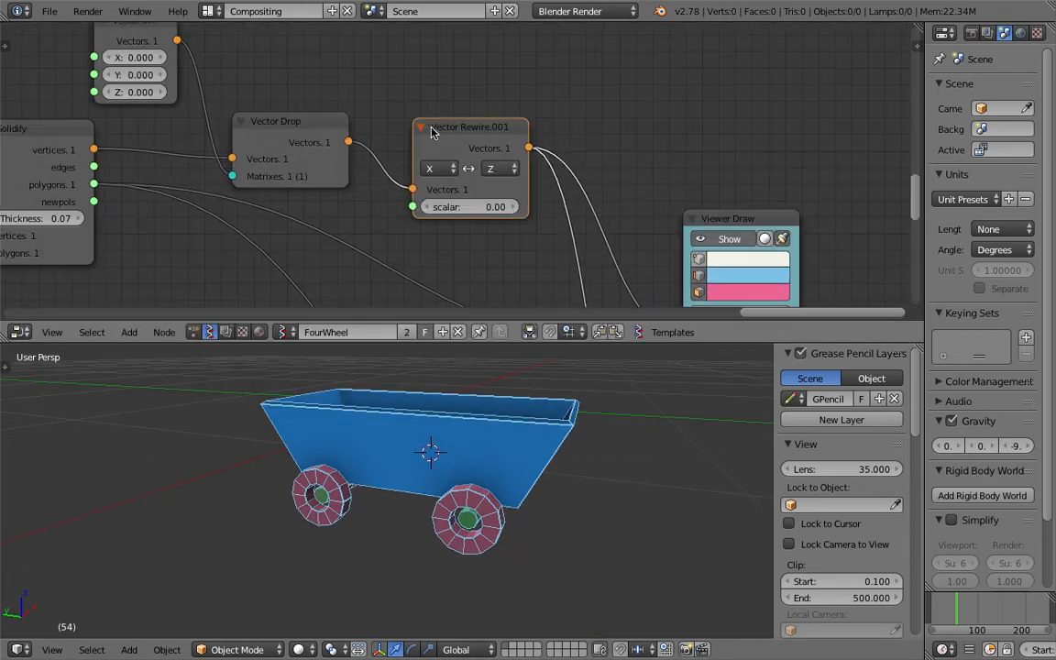
middle_drag(483, 430, 436, 475)
scroll(422, 487, up, 2)
middle_drag(321, 478, 435, 463)
scroll(456, 458, down, 3)
key(ctrl+s)
click(435, 463)
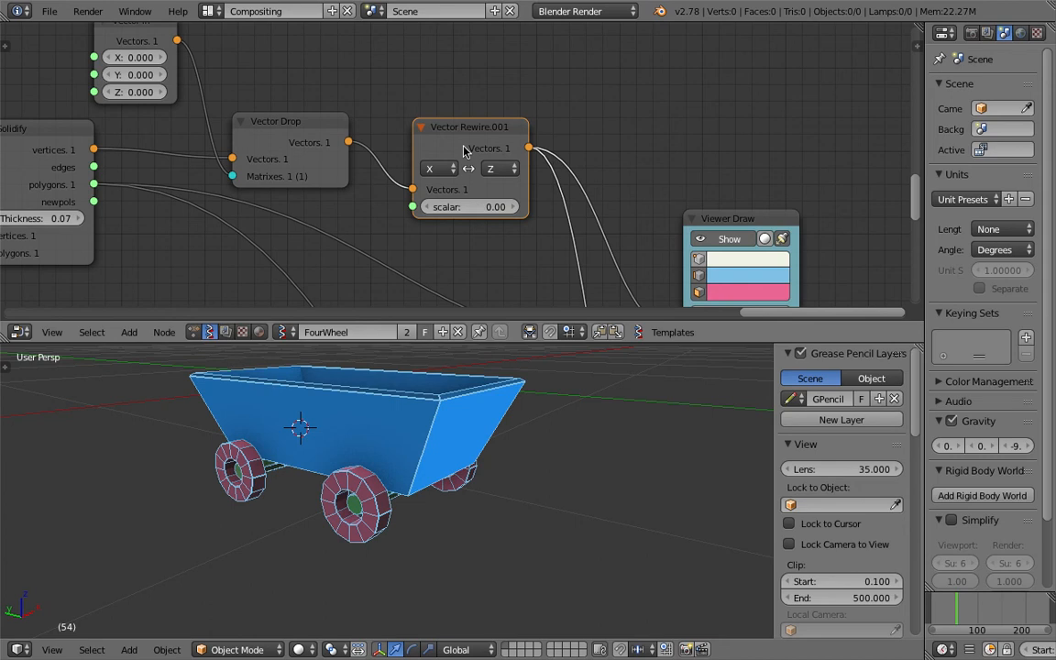
Switch the second axis of Vector Rewire.001 to Y to compare wheel orientation, and set it back to Z
middle_drag(532, 467, 358, 464)
click(490, 173)
click(511, 135)
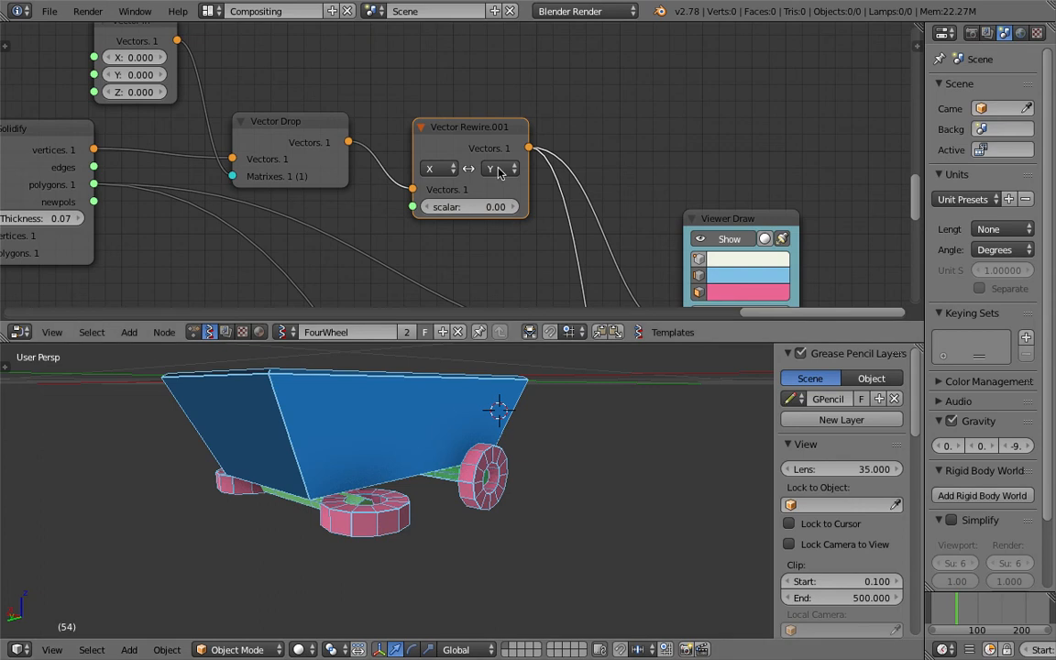
click(502, 168)
click(518, 112)
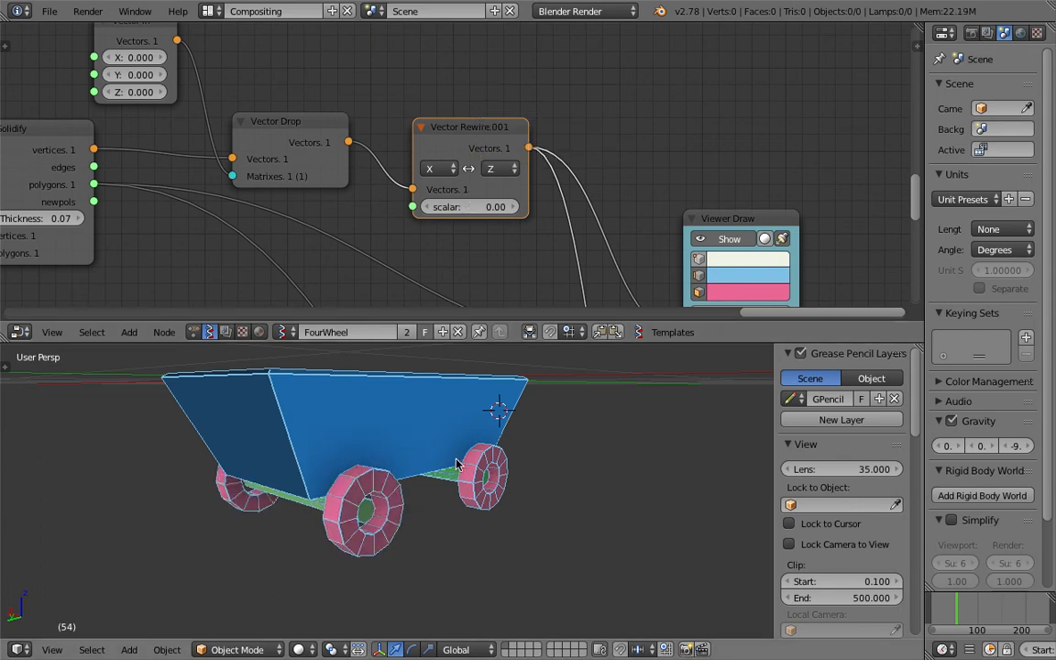
Reposition the Vector Rewire.001 and Circle nodes in the lower wheel chain
middle_drag(477, 440, 513, 431)
drag(478, 131, 500, 119)
scroll(495, 167, down, 3)
middle_drag(594, 173, 792, 192)
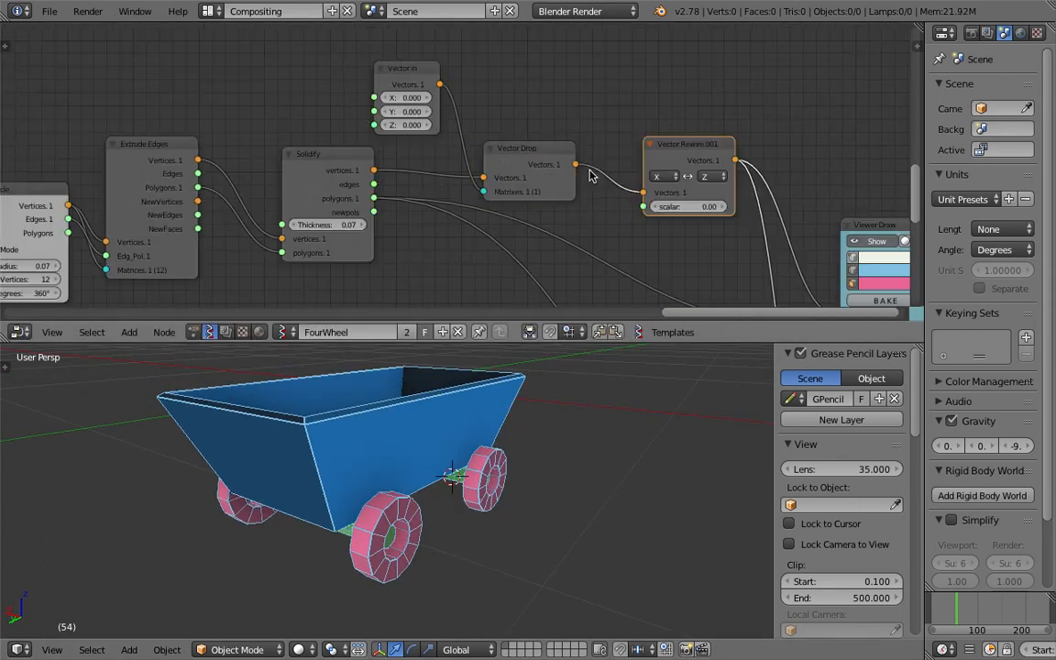
middle_drag(440, 190, 499, 140)
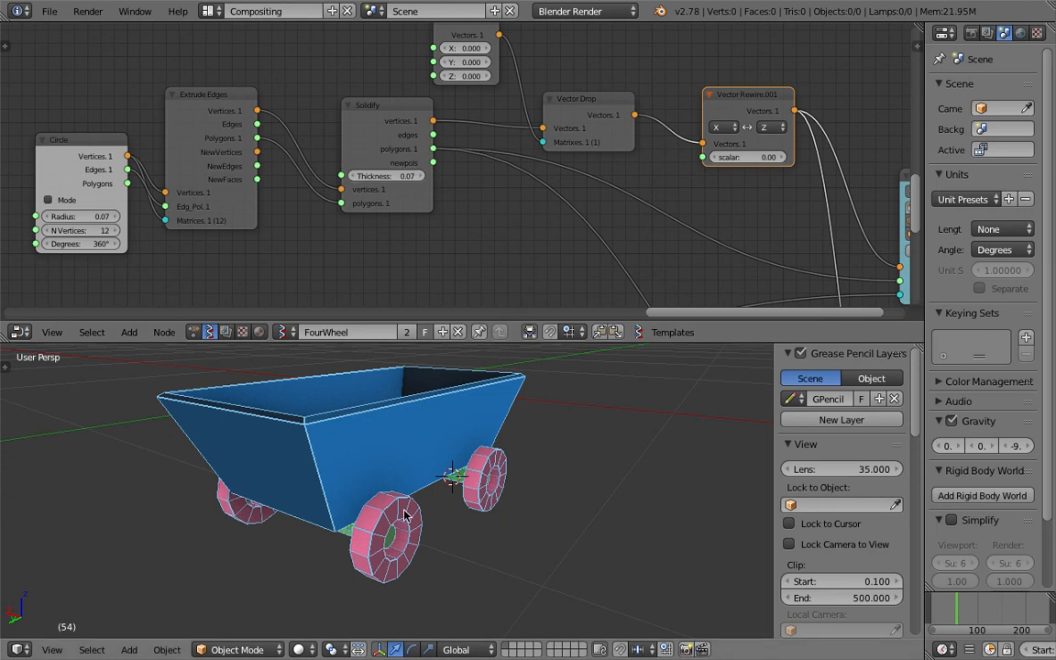
middle_drag(394, 431, 357, 448)
middle_drag(288, 212, 471, 209)
scroll(258, 154, up, 1)
drag(234, 140, 196, 119)
Try a radius of 0.2 on the Circle node of the lower wheel chain
mouse_move(236, 199)
mouse_down()
mouse_move(312, 199)
mouse_move(230, 198)
mouse_move(243, 200)
mouse_up()
click(243, 200)
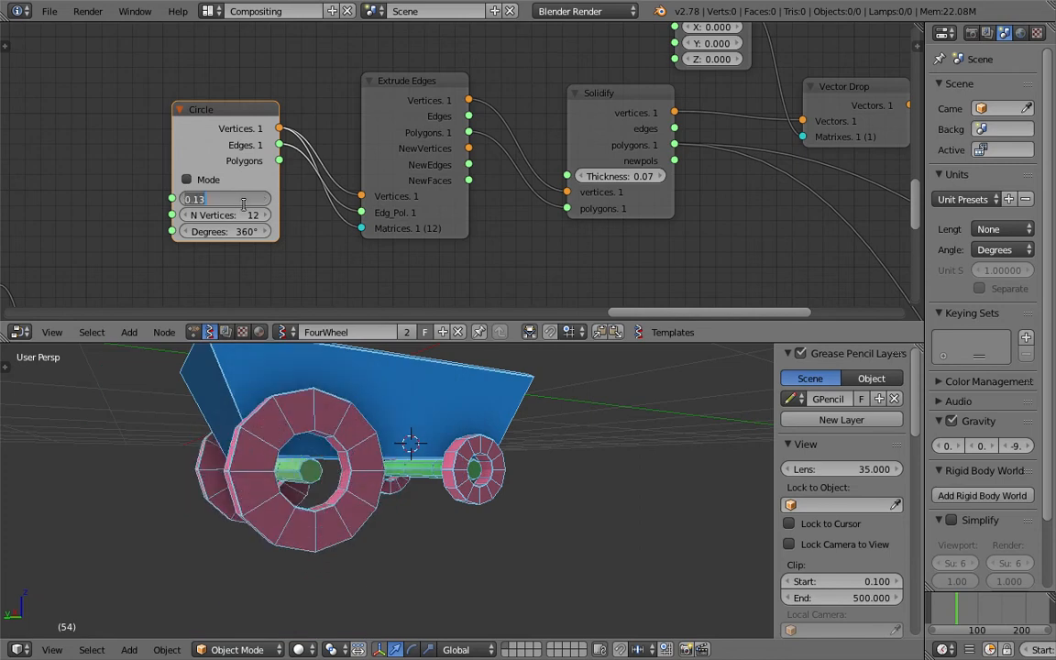
text(0.2)
key(Return)
Set the radius of the lower wheel chain's Circle node to 0.1 and save the file
click(244, 205)
text(0.1)
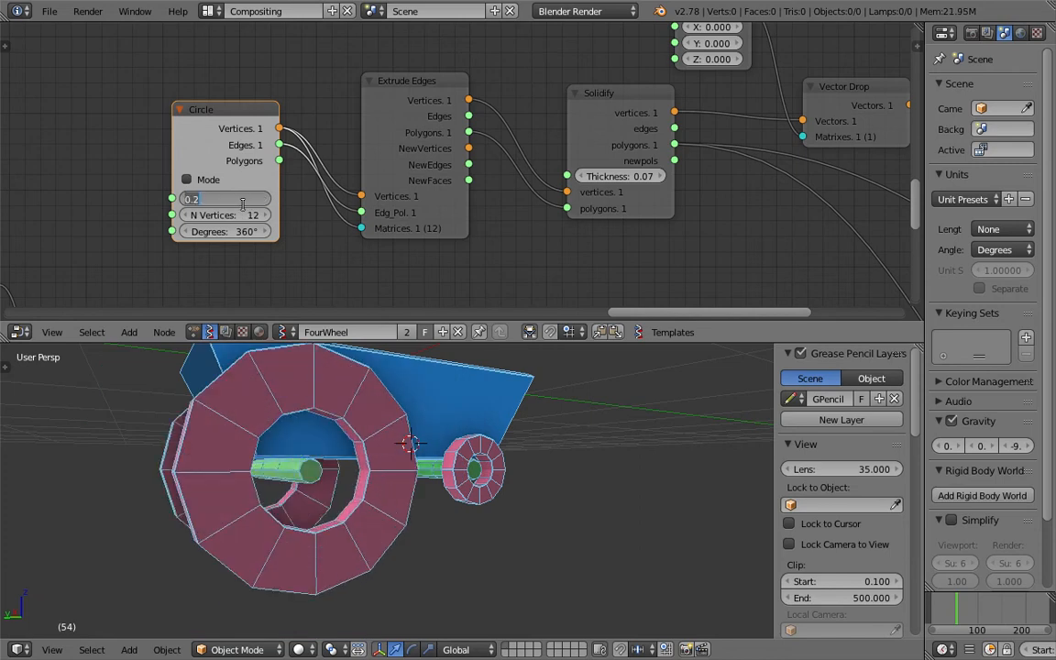
key(Return)
click(244, 205)
key(Return)
middle_drag(380, 414, 348, 485)
key(ctrl+s)
click(348, 485)
Rearrange the Circle, Extrude Edges and Solidify nodes of the lower wheel chain, and slightly adjust the Solidify thickness
drag(228, 115, 191, 114)
drag(404, 82, 362, 67)
scroll(568, 119, down, 1)
drag(567, 119, 520, 124)
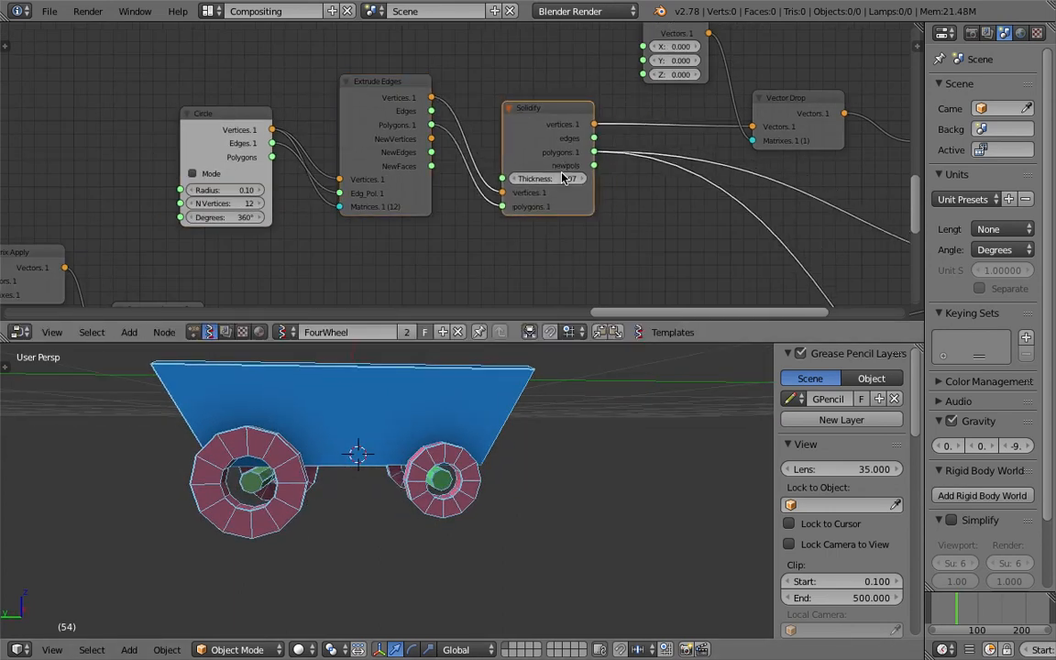
drag(550, 179, 559, 181)
scroll(541, 201, down, 6)
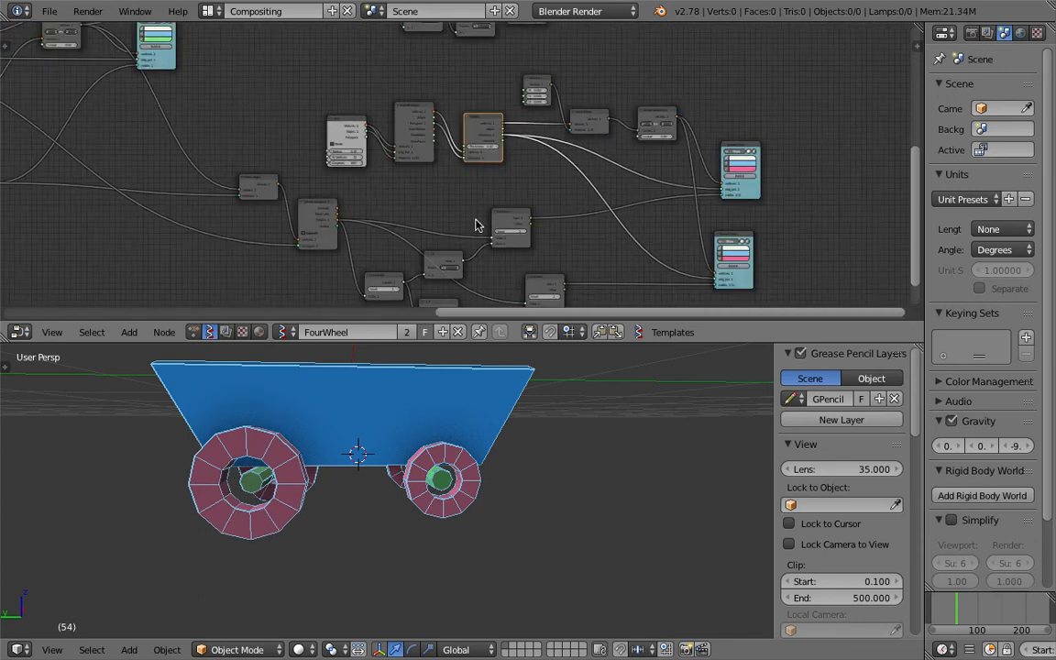
Enlarge the node editor over the 3D view and examine the body, axle and wheel node groups
middle_drag(457, 210, 379, 278)
scroll(354, 214, down, 3)
middle_drag(354, 215, 365, 244)
scroll(357, 232, up, 1)
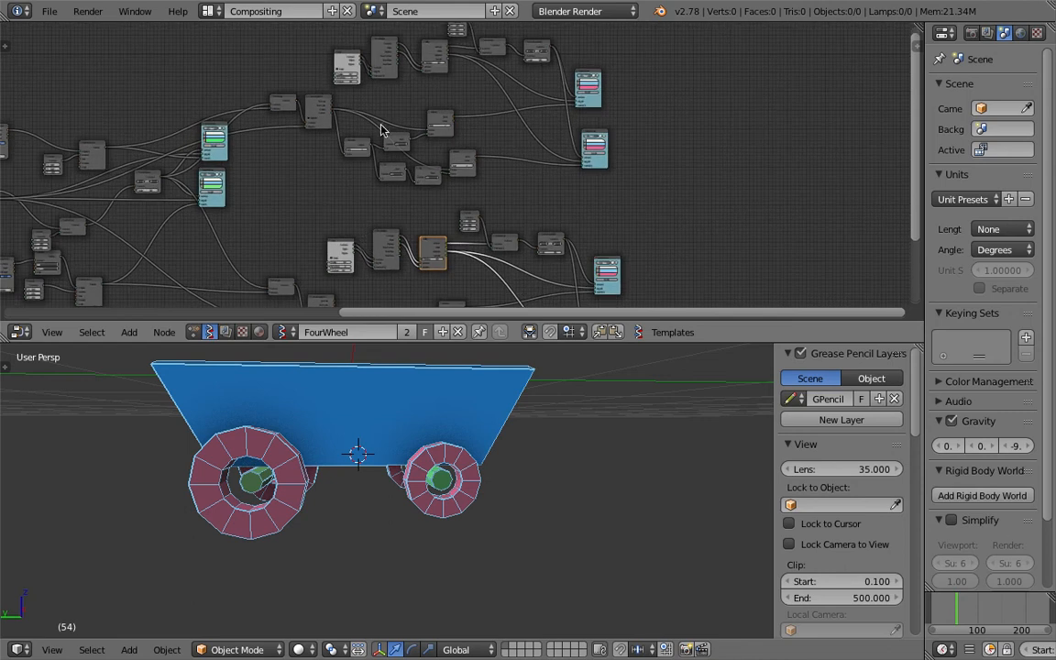
middle_drag(374, 482, 387, 502)
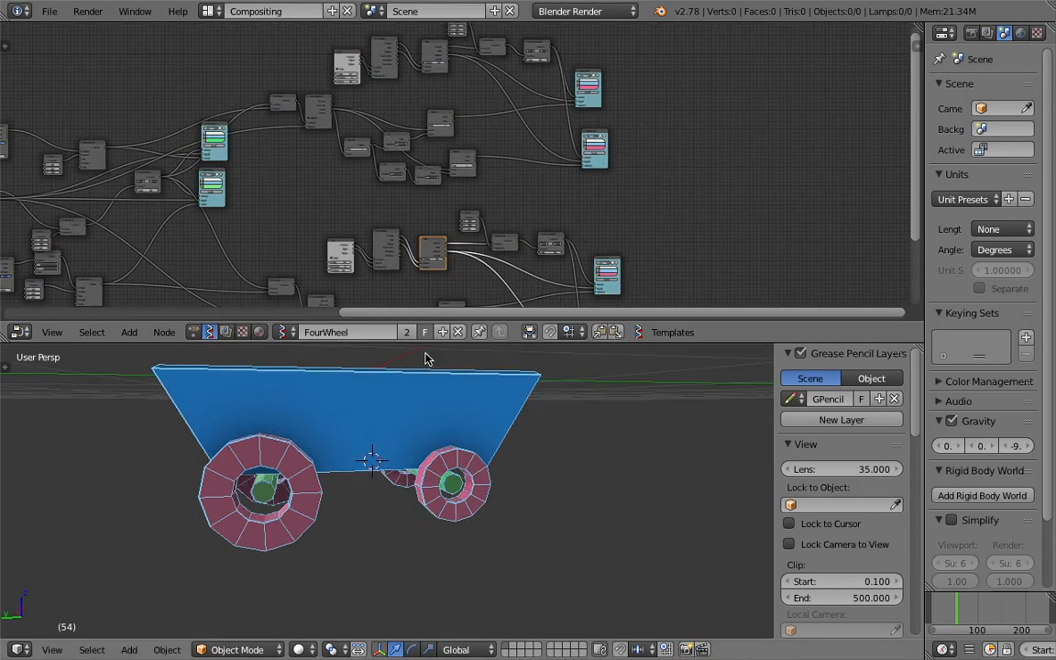
drag(428, 354, 445, 325)
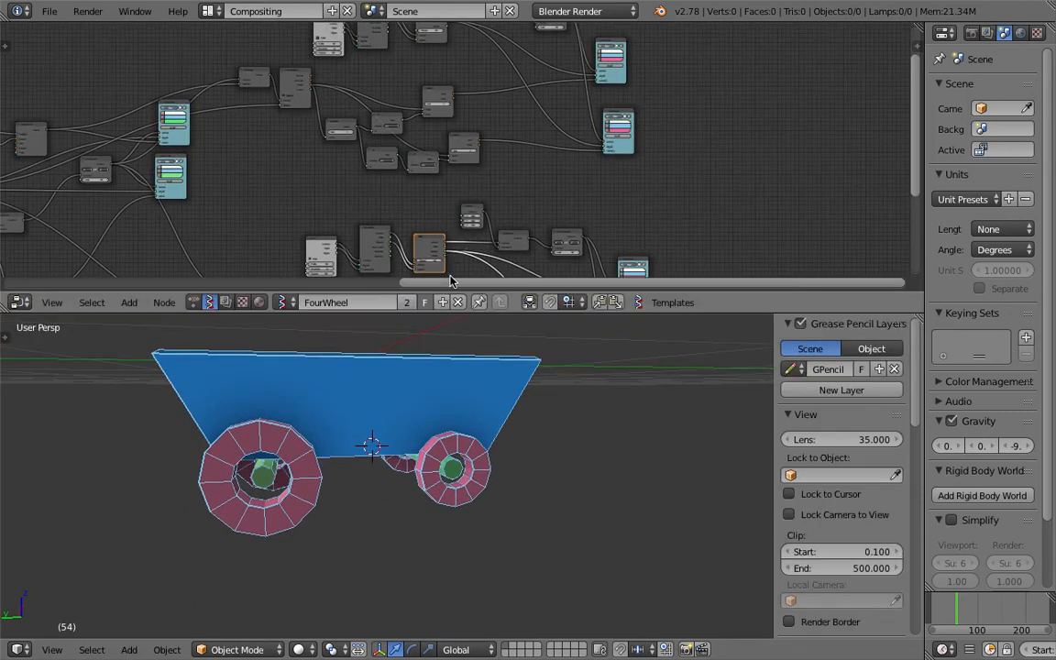
drag(527, 291, 513, 412)
scroll(442, 280, down, 2)
middle_drag(450, 257, 605, 240)
scroll(472, 218, down, 2)
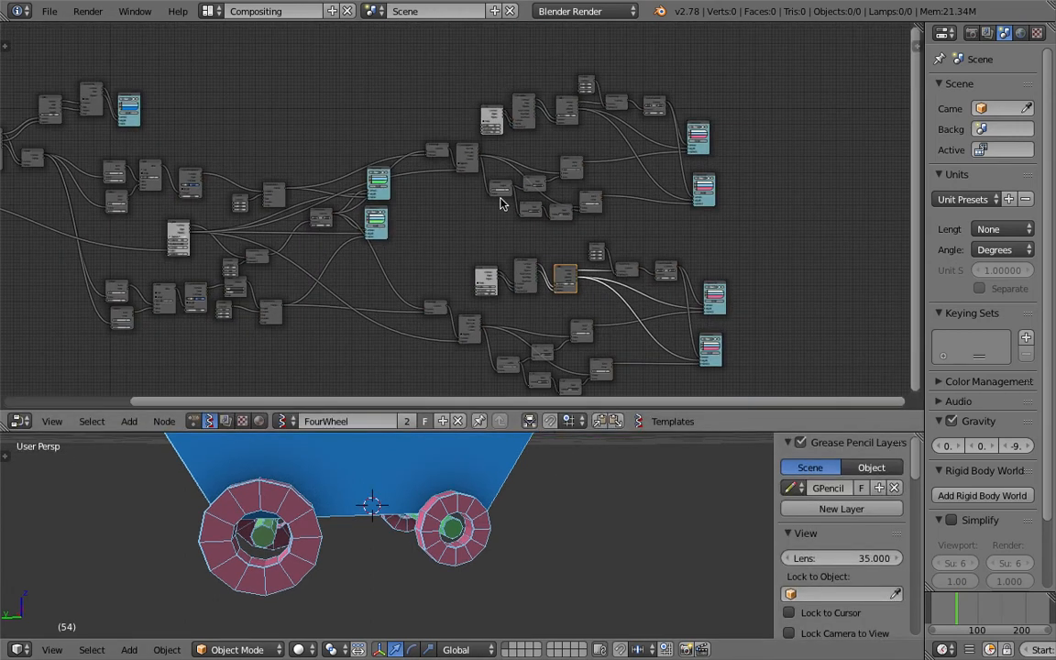
Examine the wheels and axles from several sides, and bring the whole cart and node tree into view
middle_drag(510, 486, 330, 495)
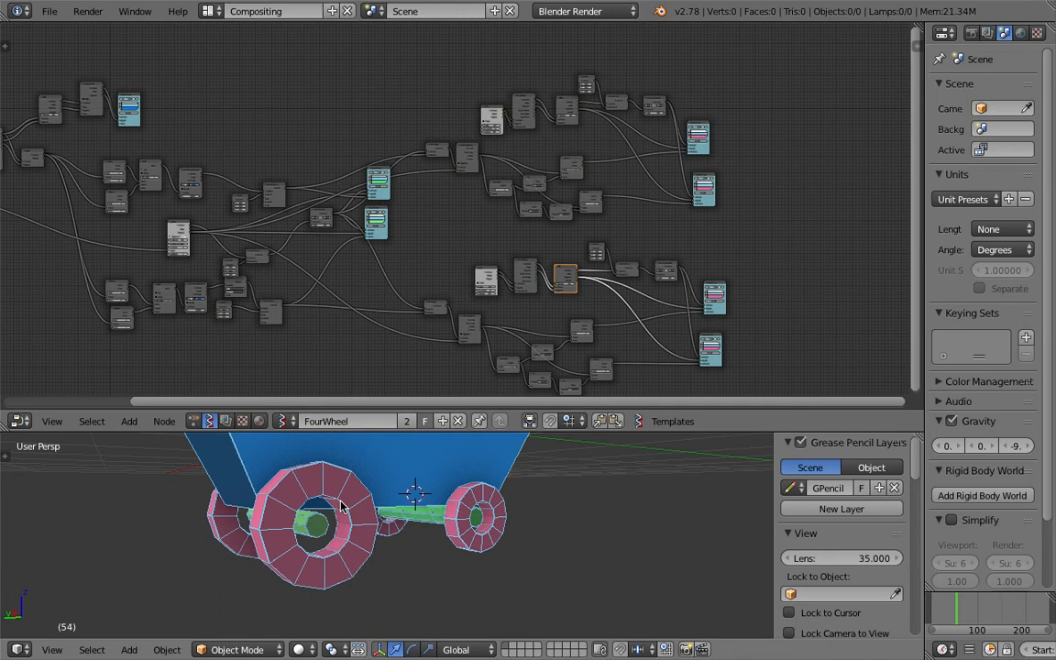
middle_drag(300, 524, 430, 431)
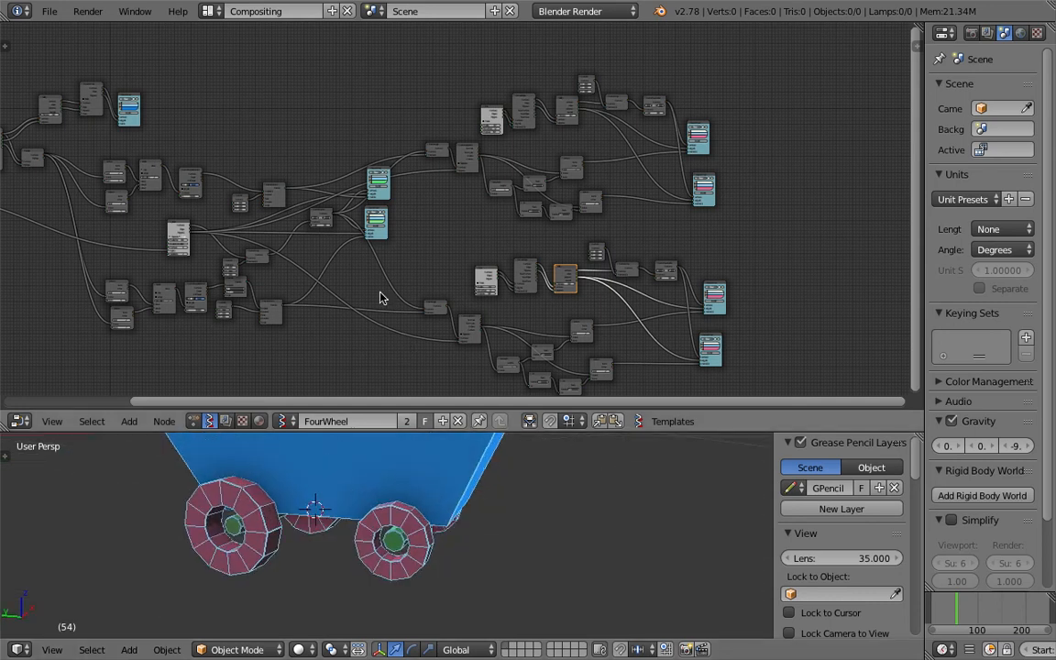
middle_drag(470, 238, 590, 219)
scroll(497, 504, down, 1)
shift+middle_drag(499, 504, 433, 486)
scroll(435, 472, down, 1)
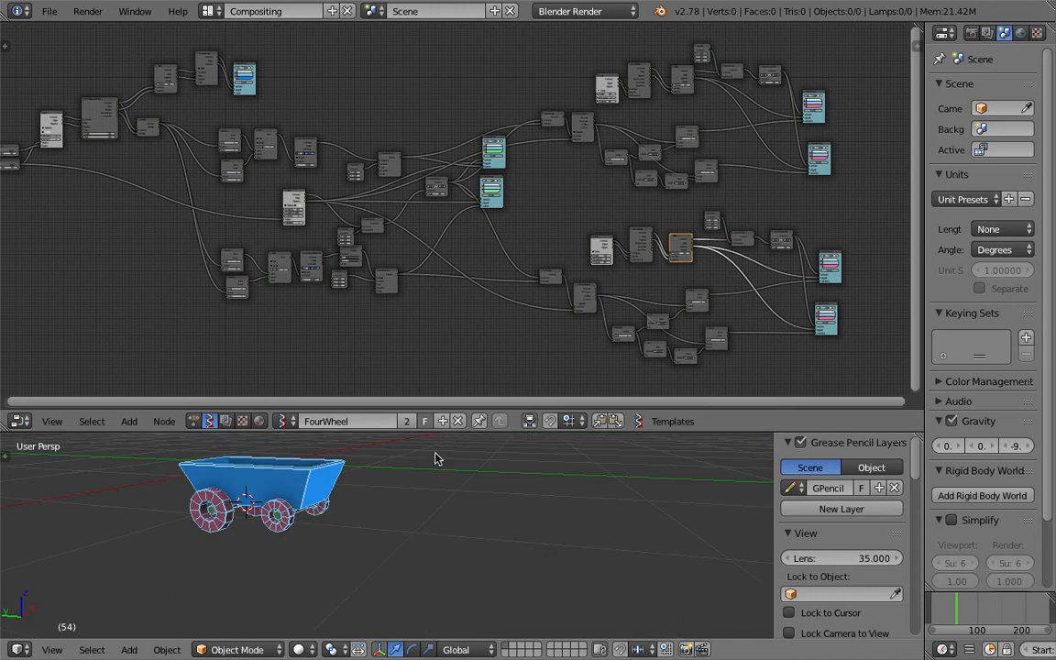
Enlarge the 3D view and sketch a box with an arrow pointing at it beside the cart, using Grease Pencil
drag(445, 432, 452, 356)
middle_drag(455, 414, 450, 530)
click(448, 516)
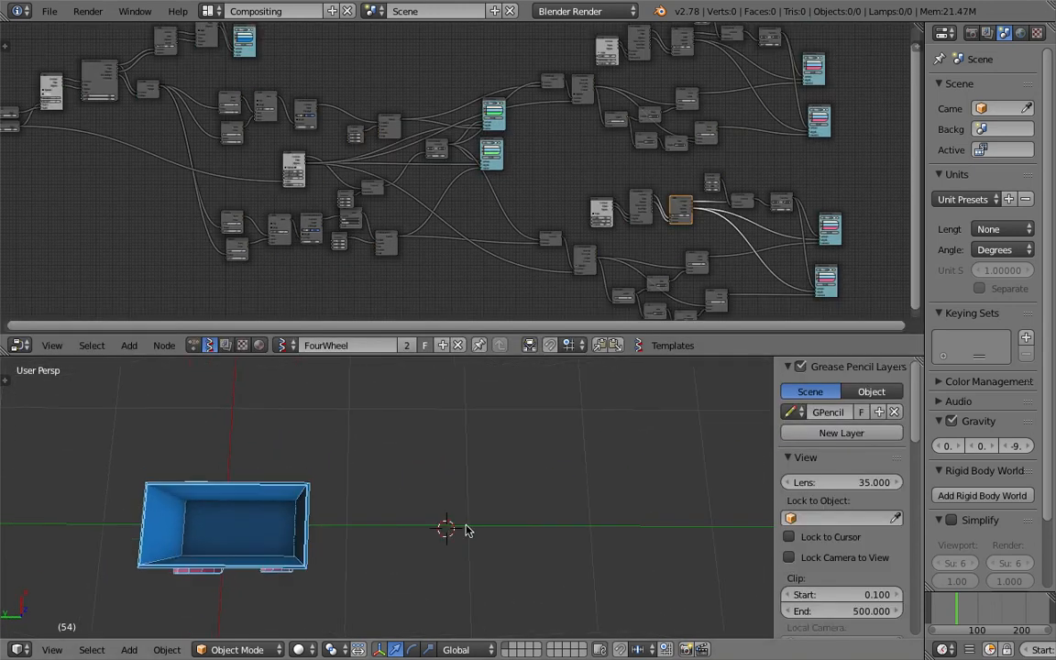
drag(450, 493, 453, 522)
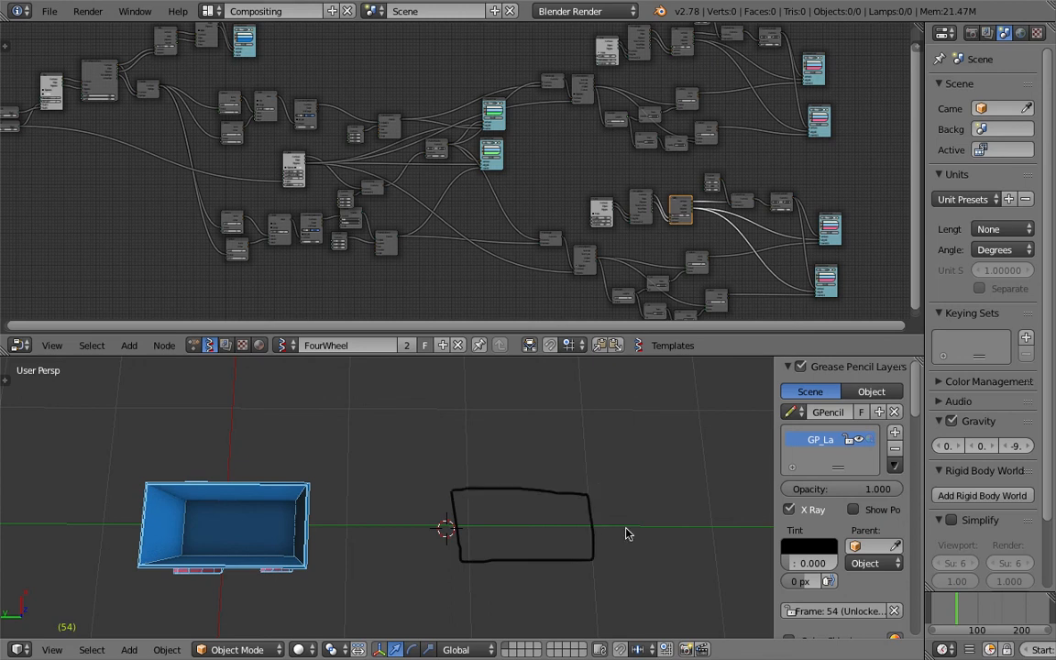
middle_drag(627, 533, 651, 447)
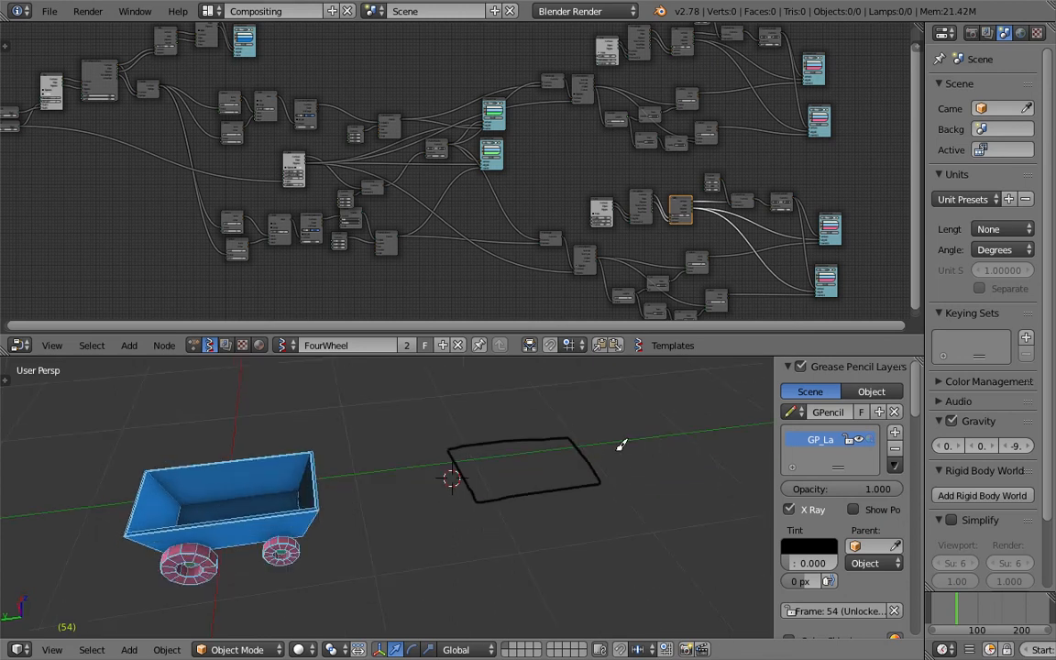
mouse_move(632, 463)
middle_down()
mouse_move(533, 503)
mouse_move(535, 468)
middle_up()
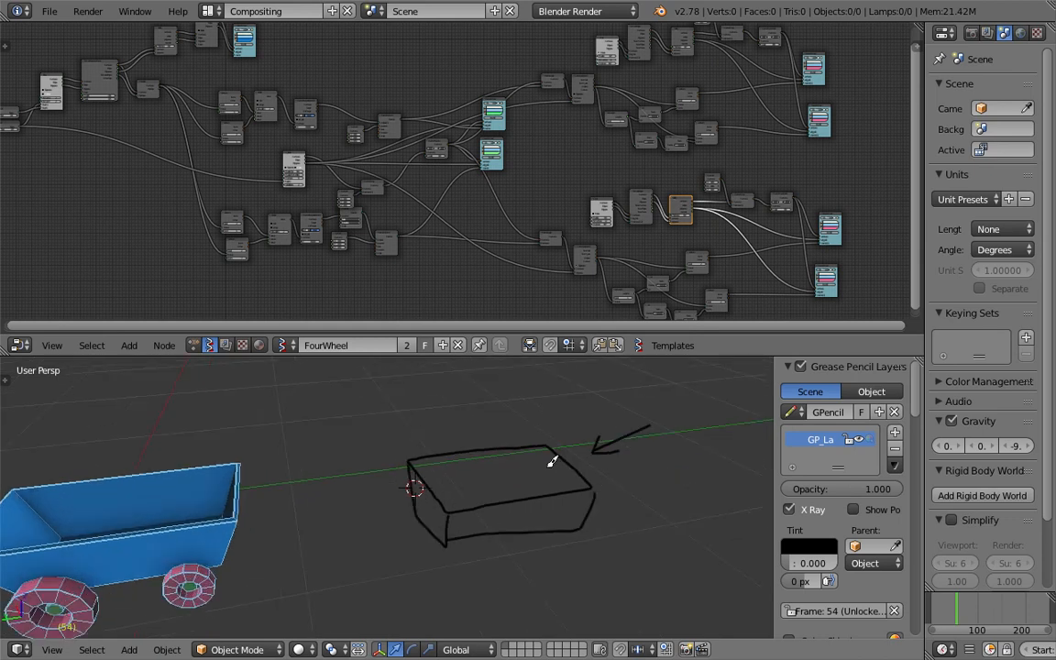
Delete the Grease Pencil layer that holds the annotated box sketch beside the cart
middle_drag(532, 508, 466, 526)
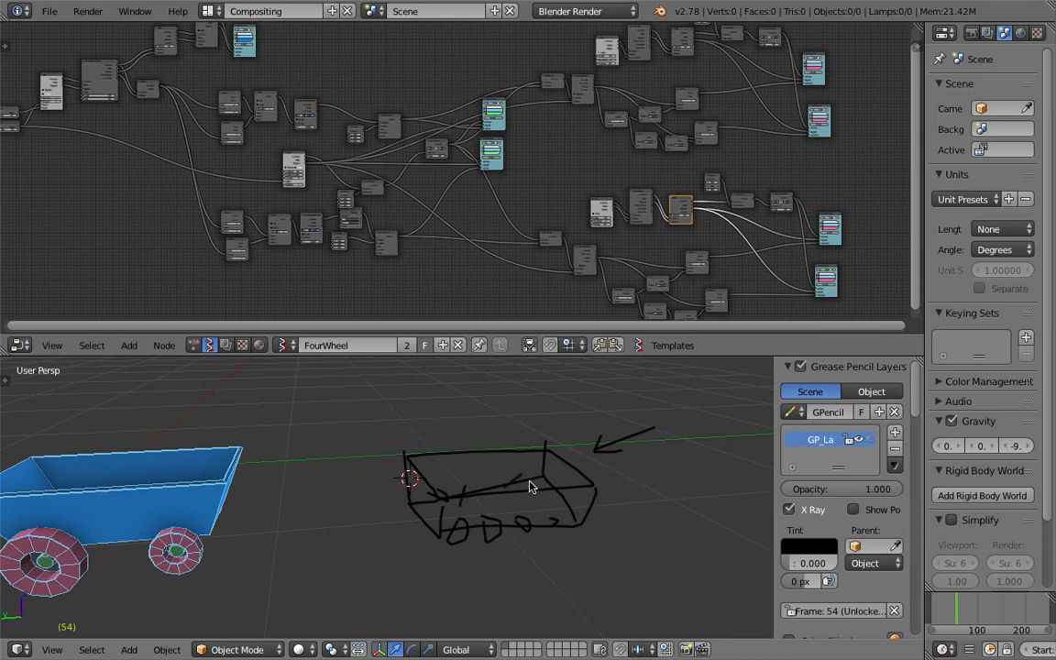
middle_drag(566, 482, 535, 466)
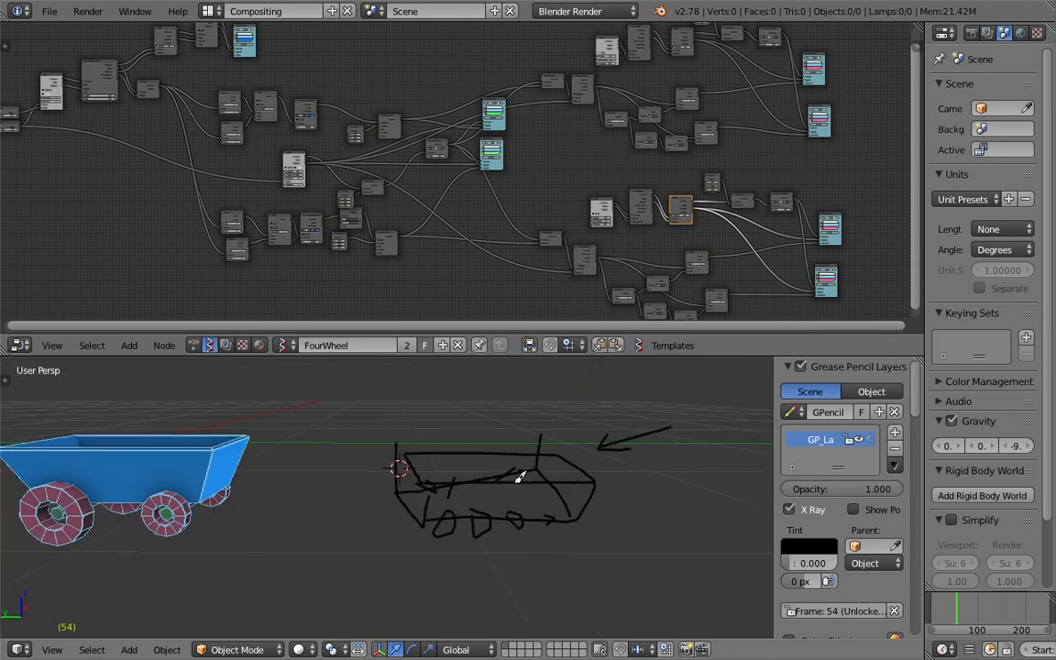
click(895, 449)
Save the cart file over its existing version
mouse_move(401, 525)
middle_down()
mouse_move(434, 459)
mouse_move(473, 498)
mouse_move(566, 468)
mouse_move(514, 482)
mouse_move(464, 474)
middle_up()
key(ctrl+s)
click(431, 461)
scroll(453, 487, up, 2)
key(ctrl+s)
click(461, 484)
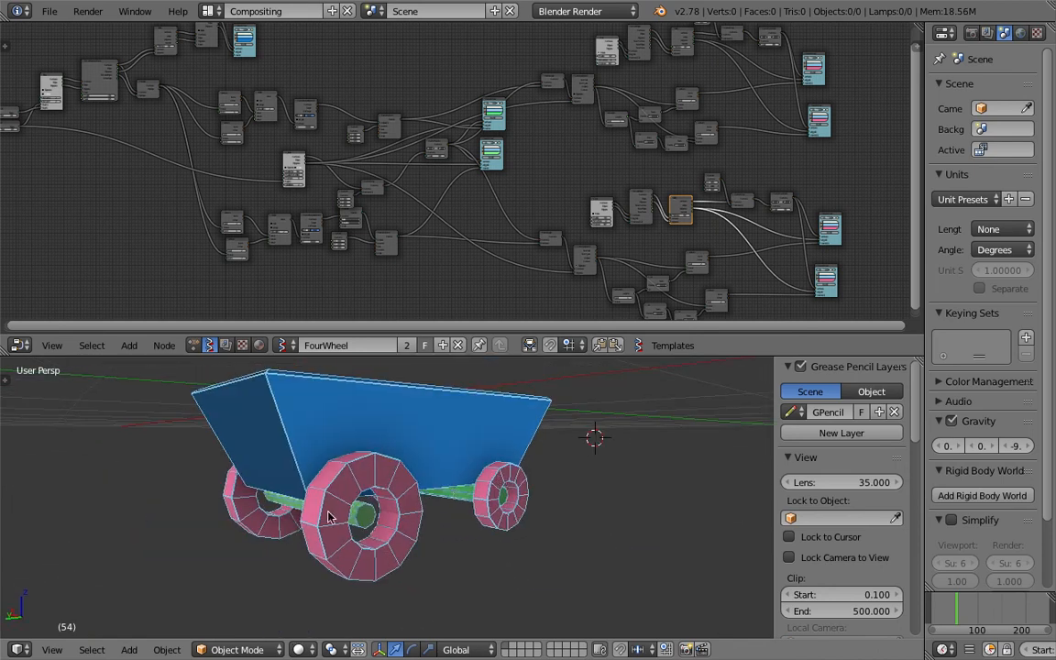
Sketch a row of round wheel shapes below the cart with Grease Pencil, crossing out the middle ones and adding a curved line underneath
middle_drag(394, 505, 383, 514)
scroll(390, 512, down, 3)
scroll(540, 461, down, 2)
middle_drag(525, 461, 333, 516)
drag(317, 510, 346, 549)
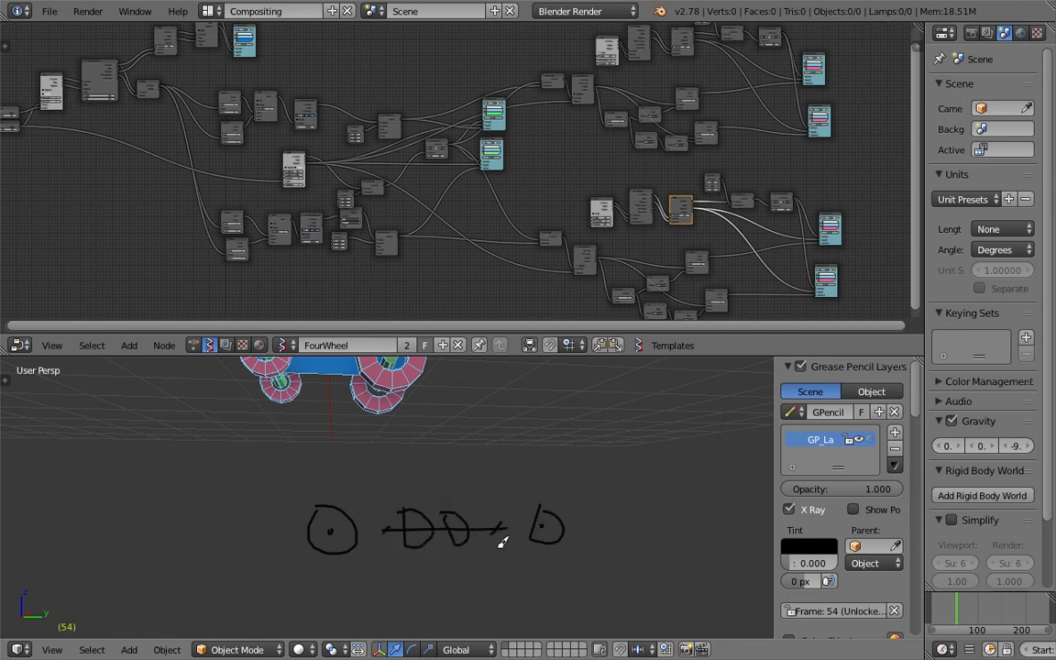
drag(328, 547, 556, 567)
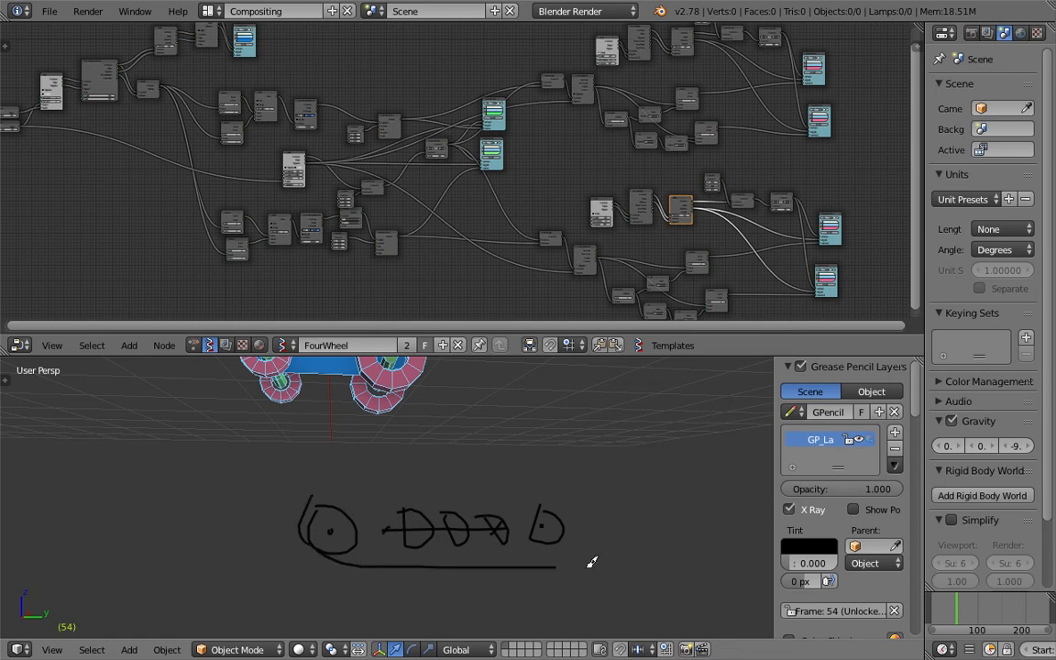
Delete the Grease Pencil layer with the wheel sketch, and enlarge the node editor slightly to show the whole FourWheel tree
mouse_move(341, 512)
middle_down()
mouse_move(437, 528)
mouse_move(401, 507)
mouse_move(363, 507)
middle_up()
click(899, 450)
mouse_move(514, 417)
middle_down()
mouse_move(467, 424)
mouse_move(466, 443)
mouse_move(551, 474)
mouse_move(596, 424)
mouse_move(450, 505)
mouse_move(355, 481)
mouse_move(335, 461)
middle_up()
click(551, 474)
scroll(605, 240, down, 4)
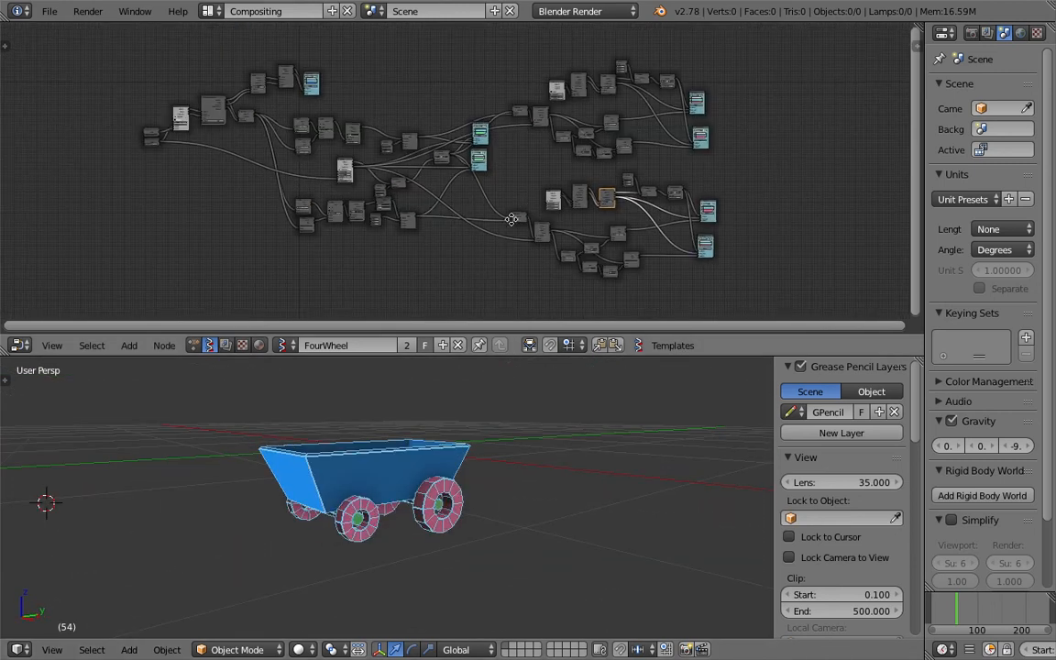
drag(651, 358, 655, 395)
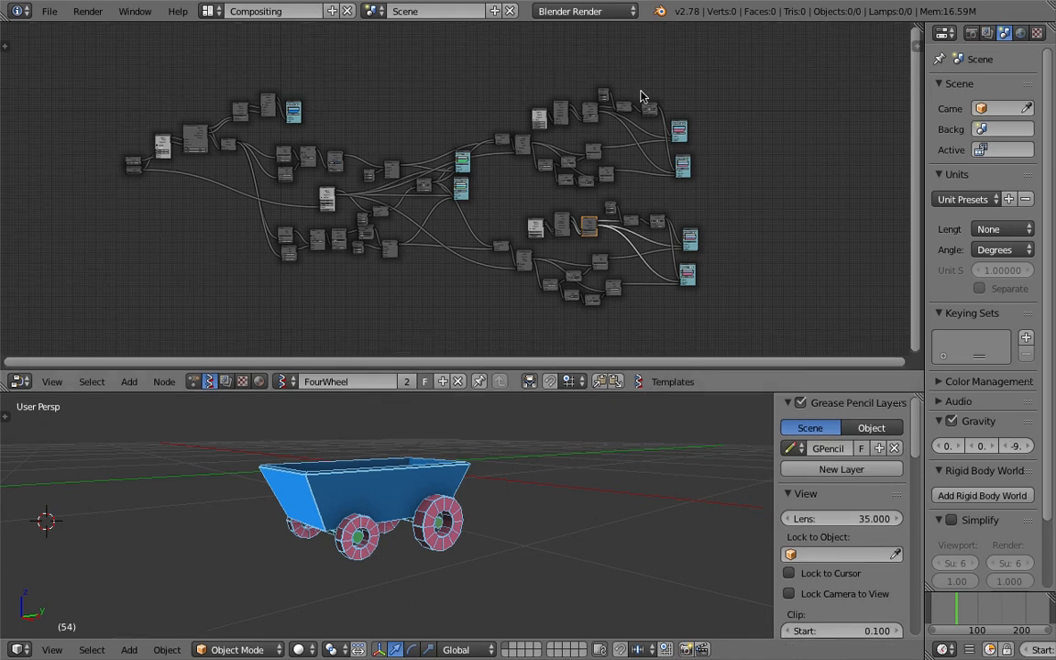
Sketch a long box with an inner line and small marks along its lower edge beside the cart, using Grease Pencil
middle_drag(479, 540, 524, 495)
scroll(422, 484, up, 2)
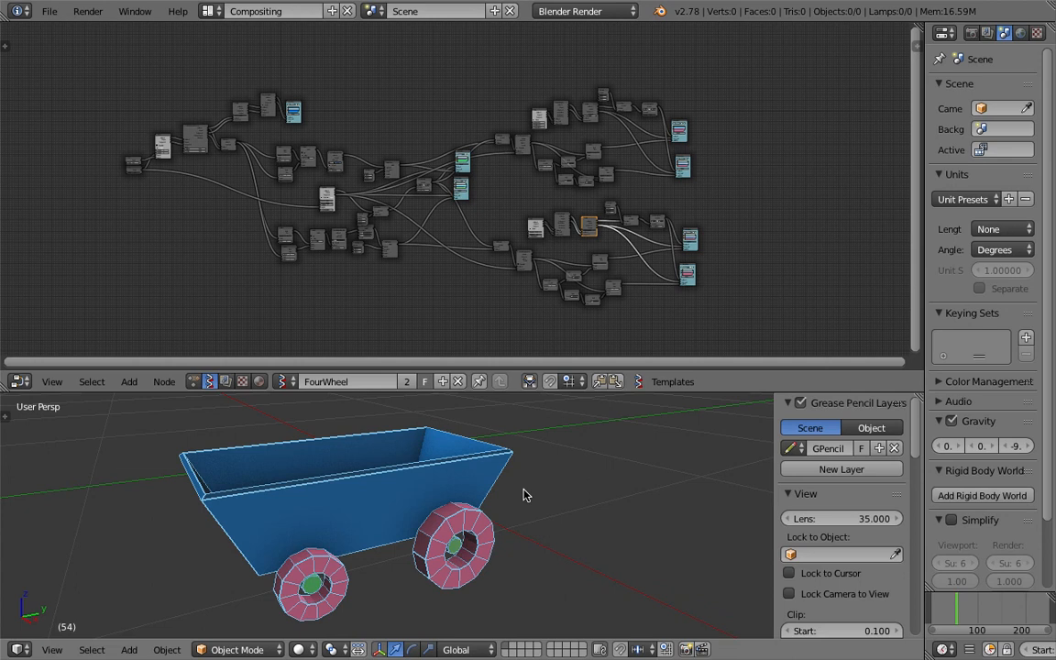
scroll(495, 240, up, 3)
scroll(563, 506, down, 5)
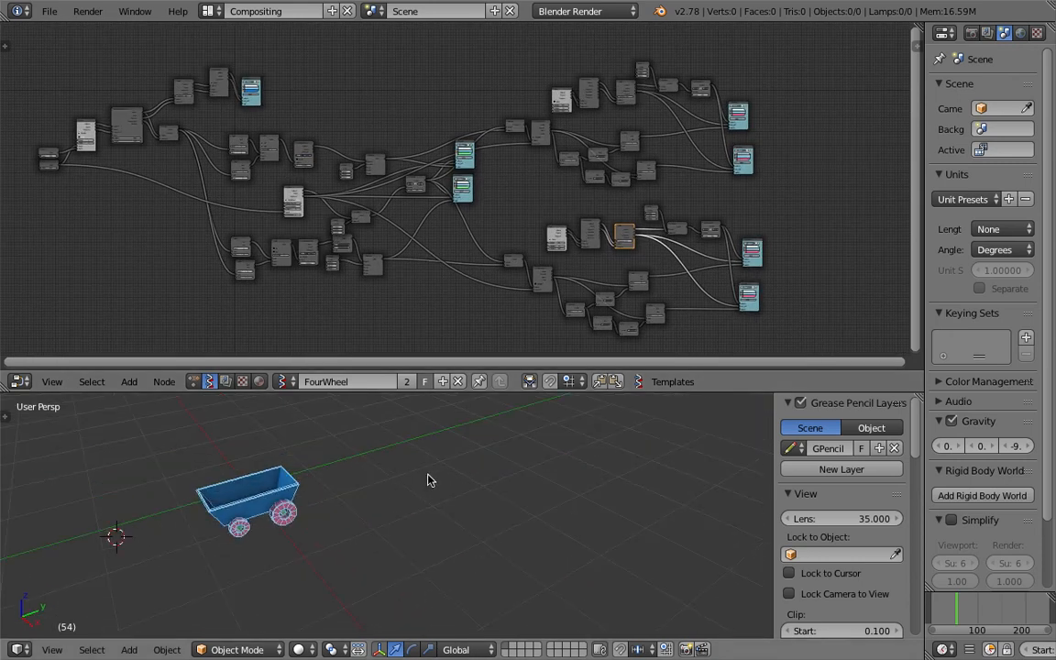
middle_drag(429, 479, 392, 512)
mouse_move(394, 483)
mouse_down()
mouse_move(417, 534)
mouse_move(540, 515)
mouse_move(584, 447)
mouse_move(391, 487)
mouse_move(412, 550)
mouse_move(593, 516)
mouse_up()
mouse_move(432, 550)
mouse_down()
mouse_move(448, 562)
mouse_move(438, 550)
mouse_up()
click(558, 548)
drag(575, 529, 558, 548)
drag(557, 463, 431, 482)
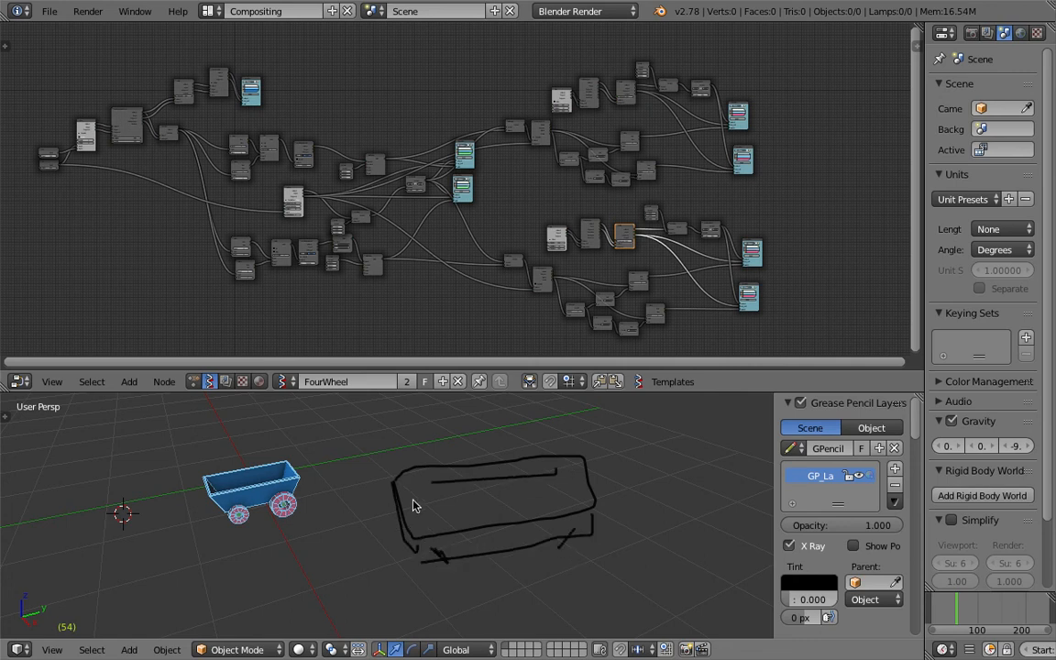
Delete the Grease Pencil layer with the long box sketch and bring the cart back into close view
middle_drag(444, 467, 469, 458)
click(896, 488)
shift+middle_drag(422, 513, 494, 539)
scroll(494, 539, up, 4)
shift+middle_drag(275, 513, 385, 439)
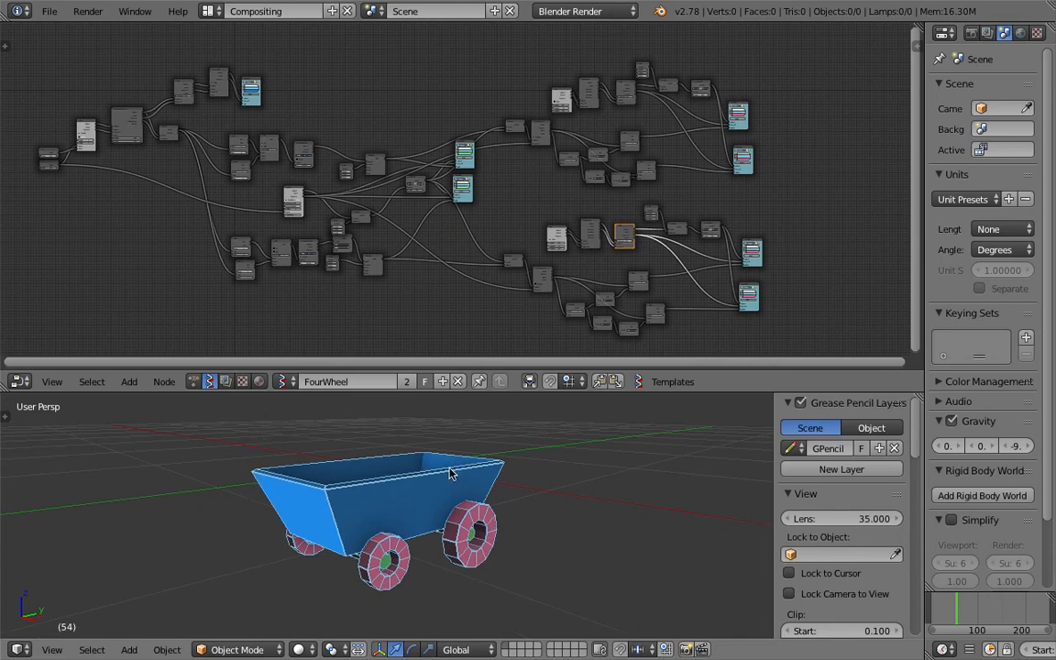
middle_drag(389, 426, 579, 469)
scroll(579, 469, up, 3)
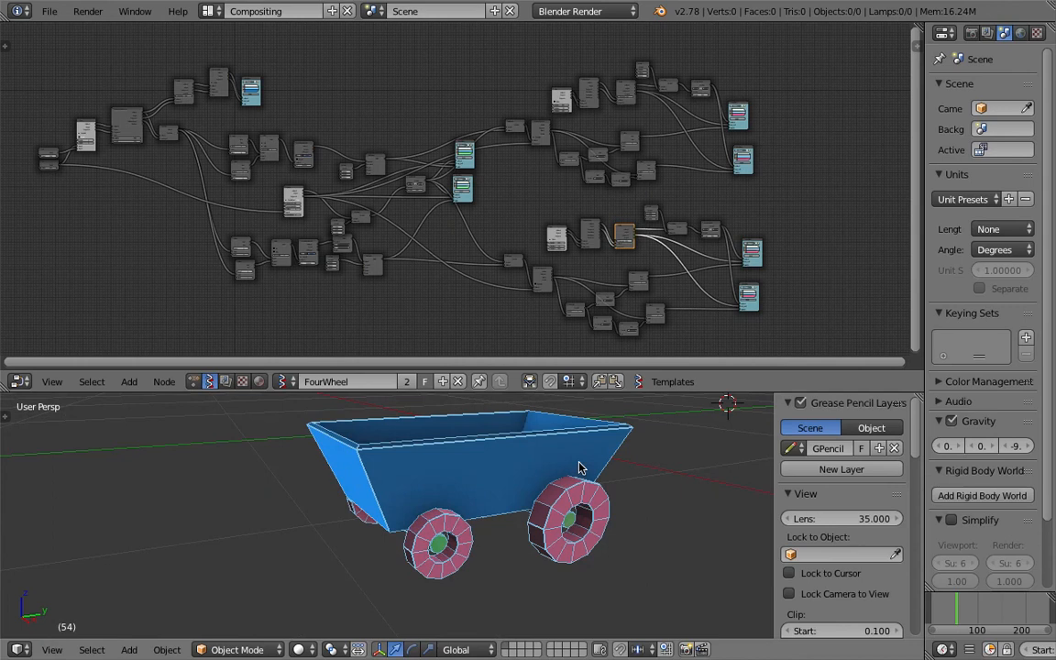